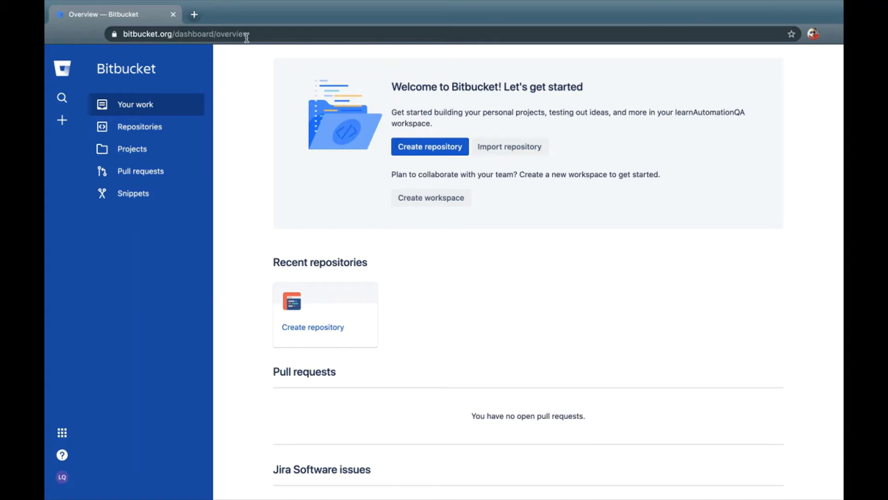
Start a new Bitbucket repository and assign it to a new project named ProjectVersionControl.
{"action": "left_click", "coordinate": [442, 156]}
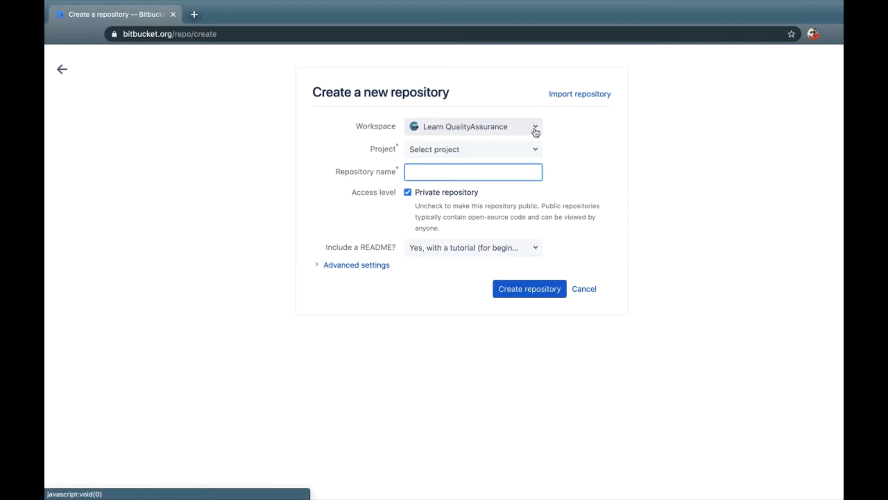
{"action": "left_click", "coordinate": [488, 149]}
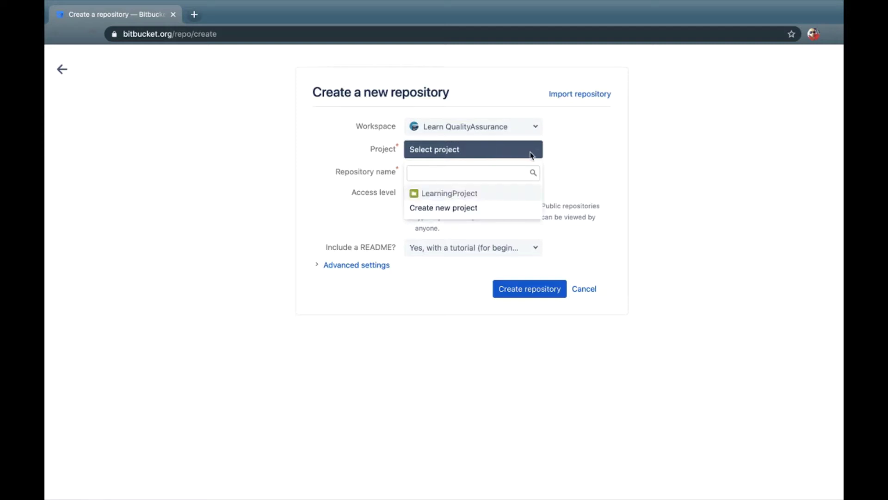
{"action": "left_click", "coordinate": [447, 213]}
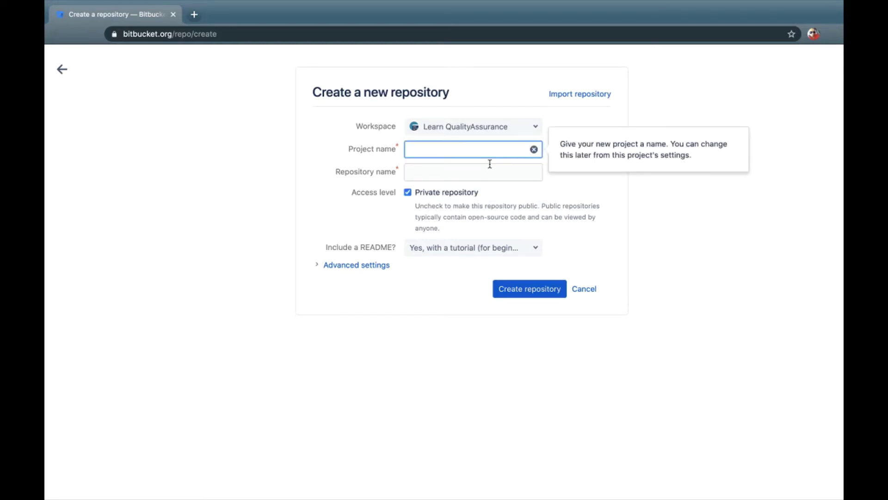
{"action": "type", "text": "ProjectVersionControl"}
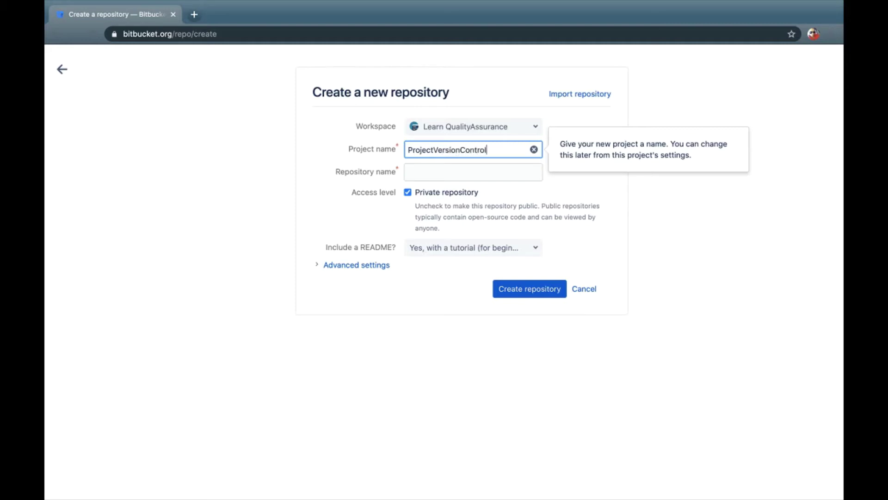
Create the repository as VCRepo with private access turned off.
{"action": "left_click", "coordinate": [502, 172]}
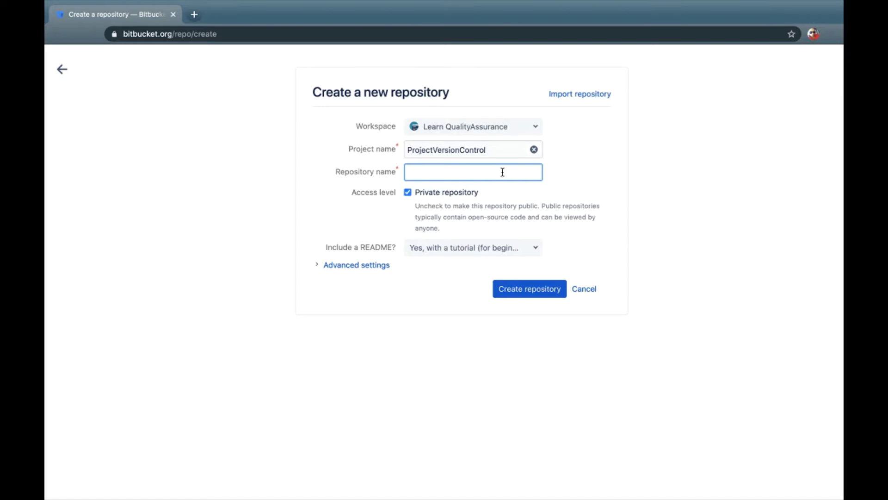
{"action": "type", "text": "VCReppo"}
{"action": "key", "text": "Left"}
{"action": "key", "text": "BackSpace"}
{"action": "left_click", "coordinate": [408, 193]}
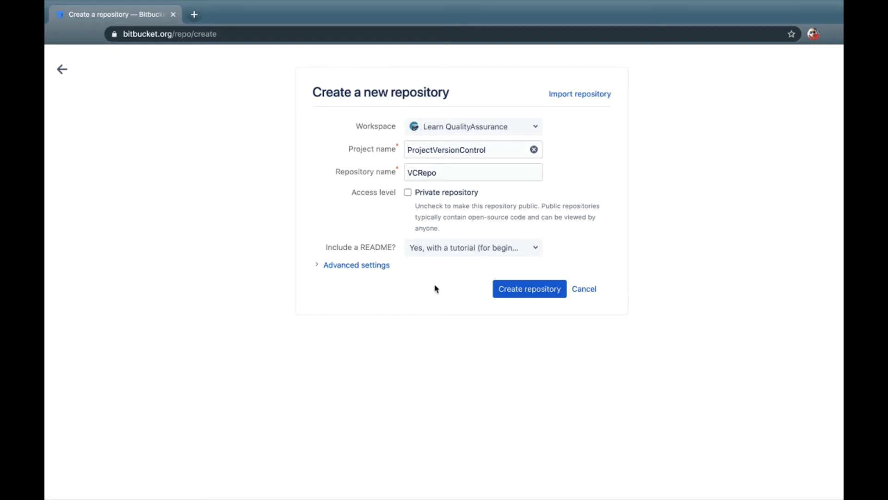
{"action": "left_click", "coordinate": [523, 297]}
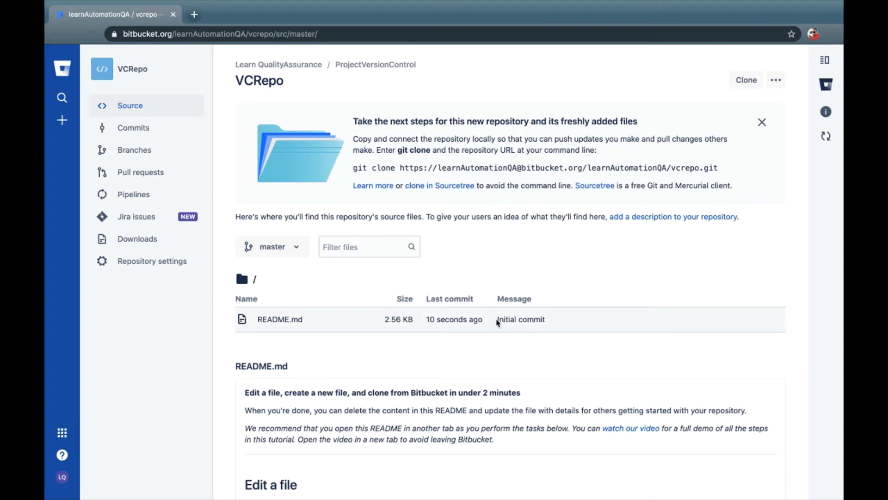
Examine the initial commit message and the list of branches in VCRepo.
{"action": "left_click_drag", "start_coordinate": [496, 322], "coordinate": [561, 323]}
{"action": "left_click", "coordinate": [302, 252]}
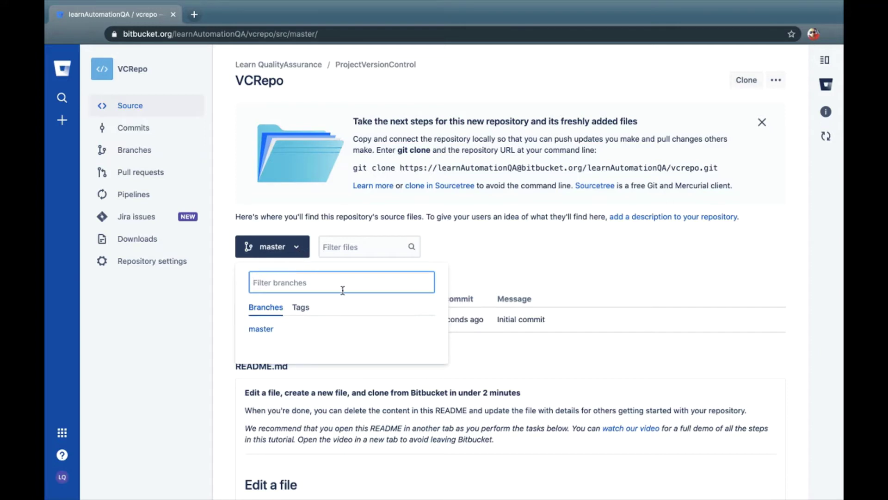
{"action": "left_click", "coordinate": [491, 263]}
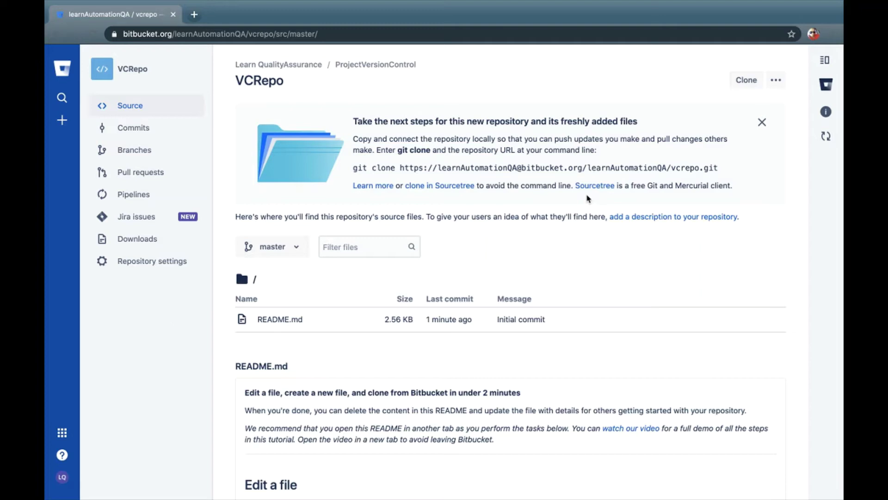
{"action": "key", "text": "ctrl+Right"}
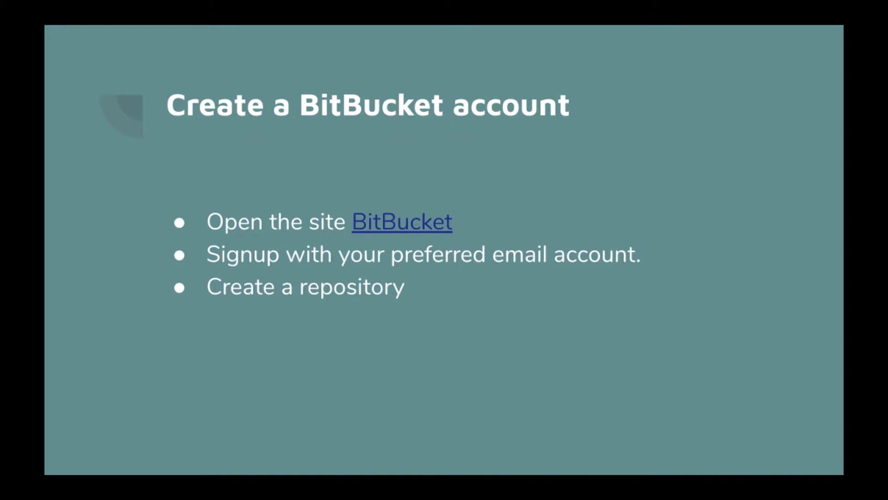
{"action": "key", "text": "Right"}
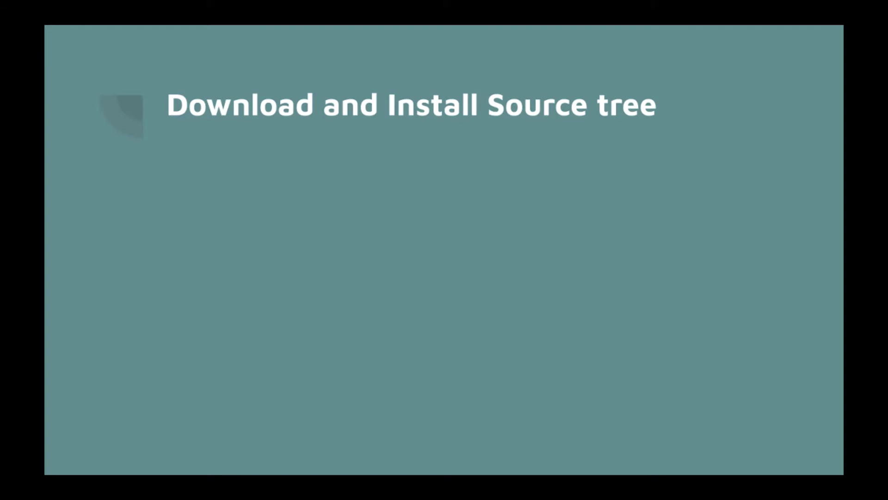
{"action": "key", "text": "Right"}
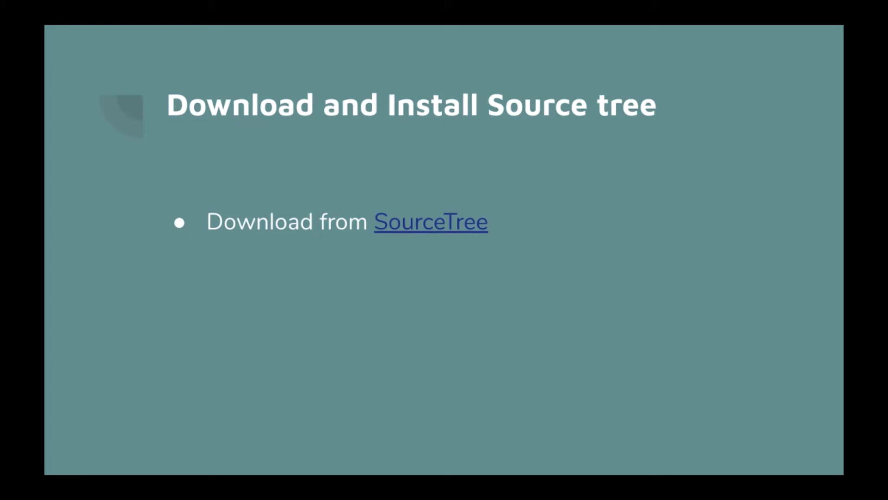
{"action": "key", "text": "Right"}
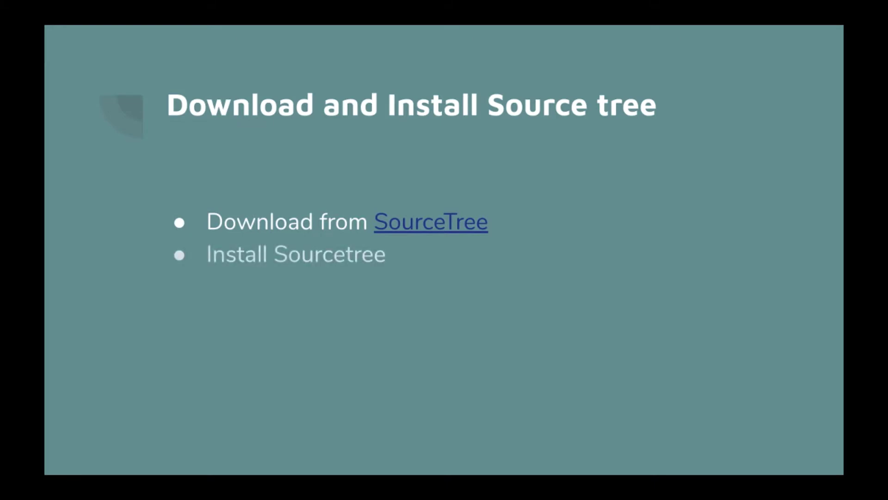
{"action": "key", "text": "Right"}
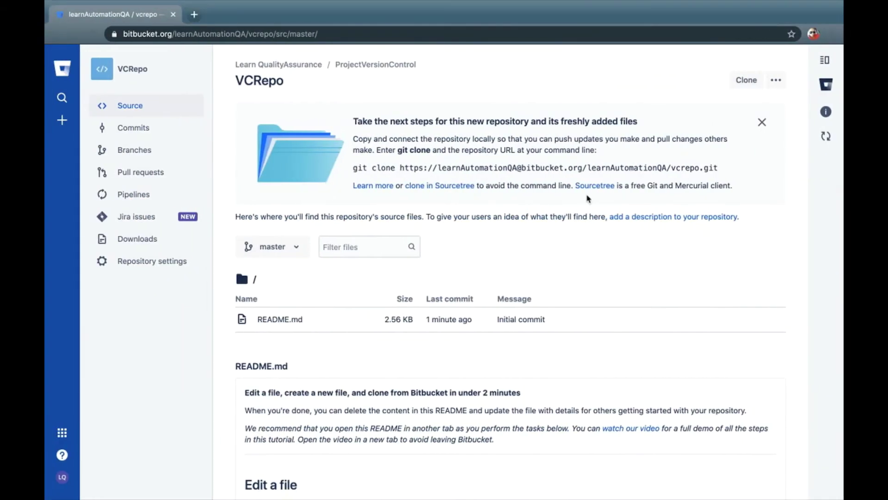
Launch Sourcetree and finish its setup wizard without setting global author details for Git and Mercurial.
{"action": "key", "text": "super+space"}
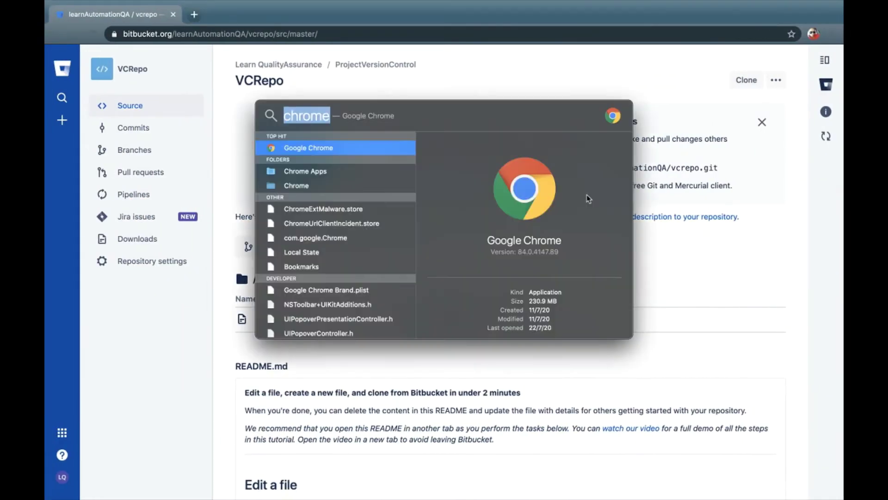
{"action": "type", "text": "sourcetree"}
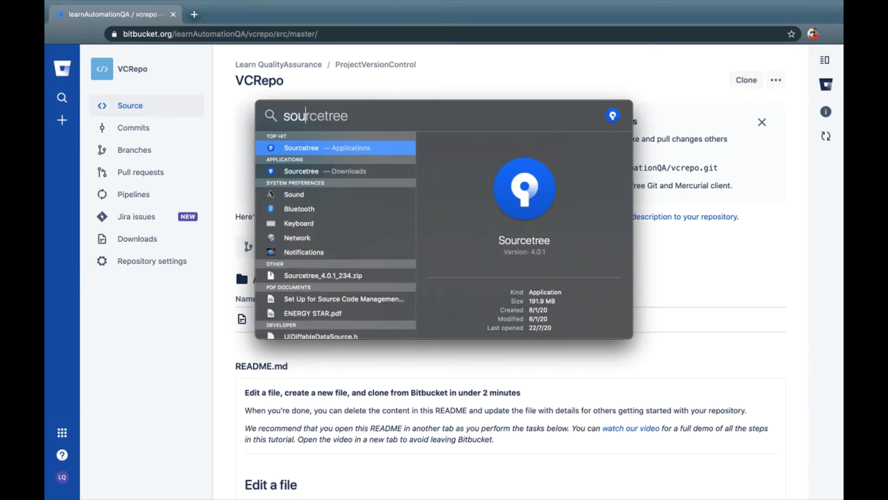
{"action": "key", "text": "Return"}
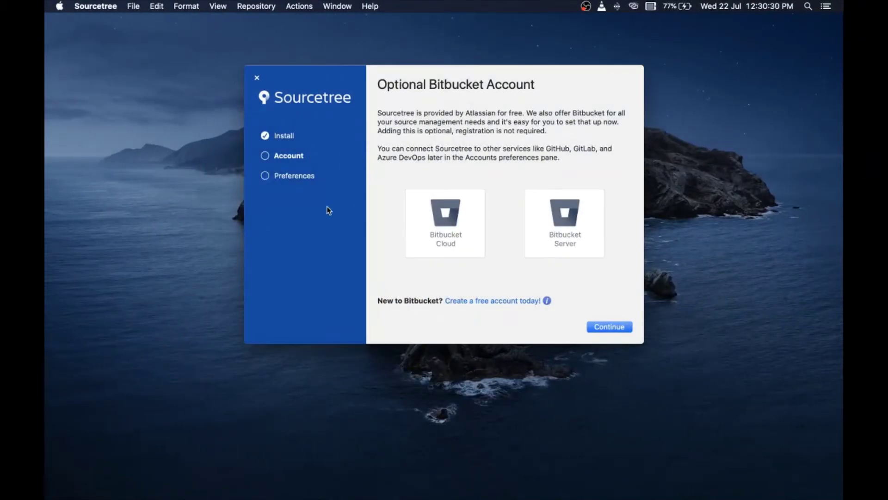
{"action": "left_click", "coordinate": [187, 182]}
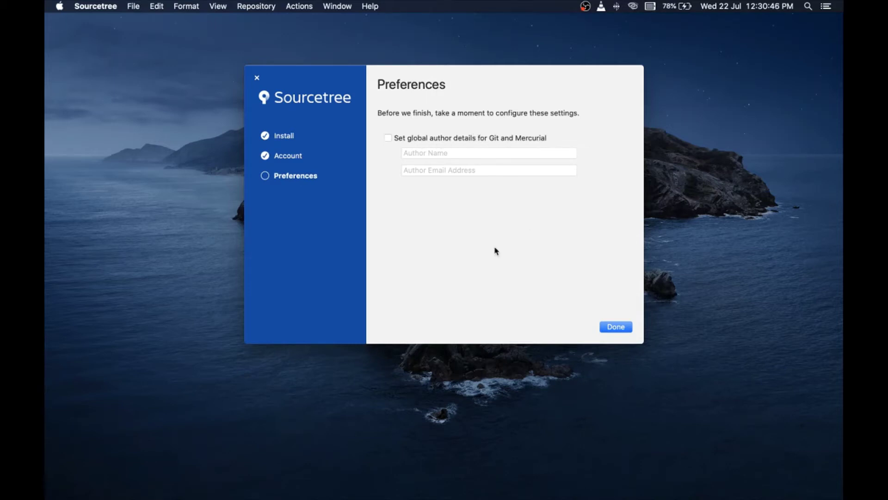
{"action": "left_click", "coordinate": [611, 328]}
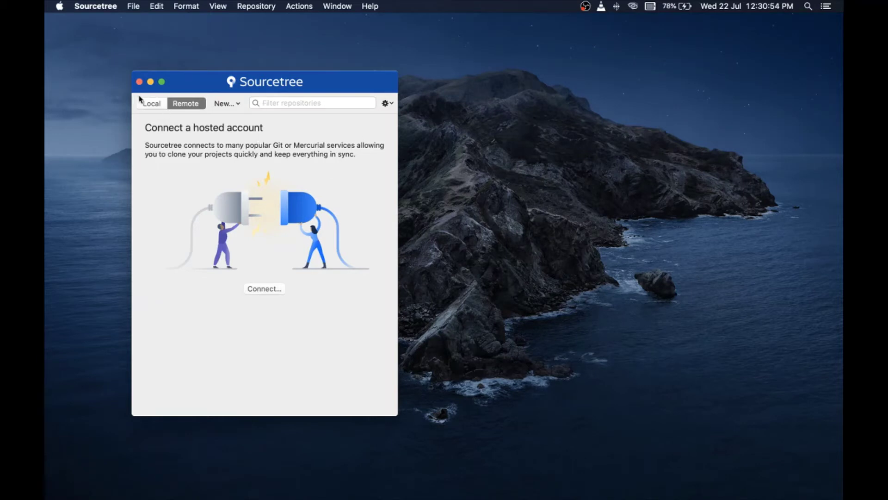
{"action": "left_click", "coordinate": [218, 104]}
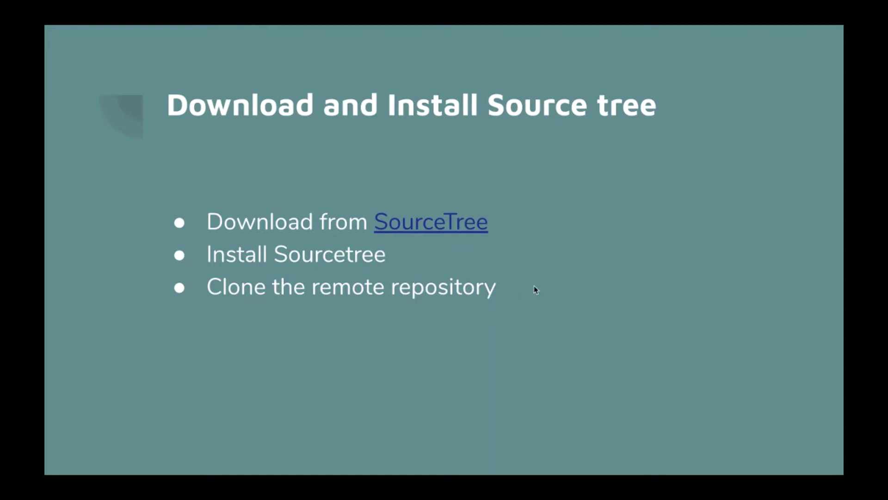
{"action": "key", "text": "ctrl+Left"}
{"action": "key", "text": "ctrl+Left"}
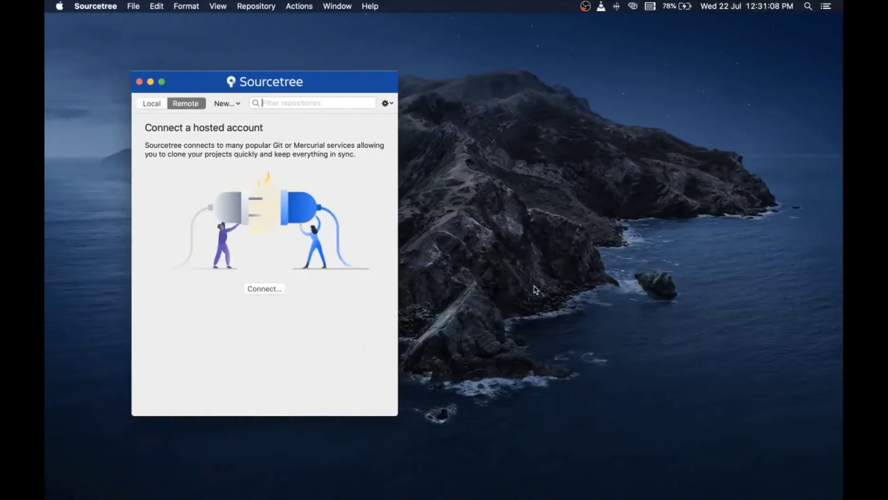
Open the Clone from URL form and review its source URL, destination path and name fields.
{"action": "left_click", "coordinate": [225, 104]}
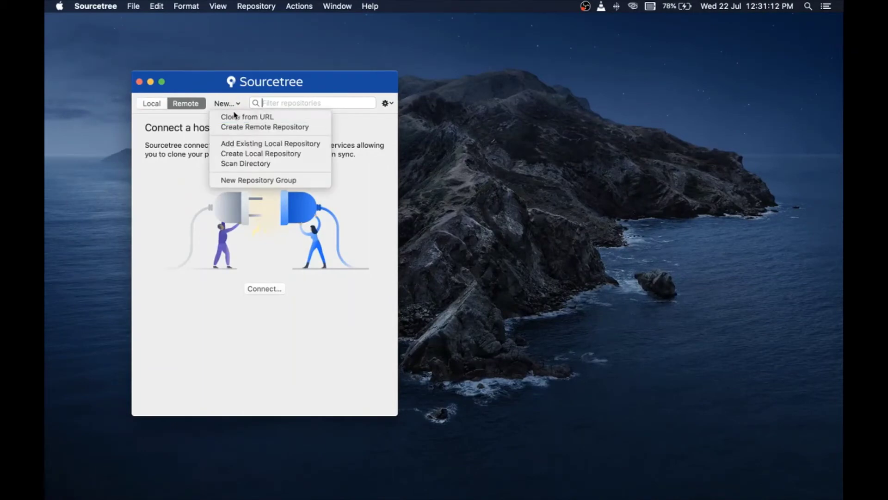
{"action": "left_click", "coordinate": [257, 121]}
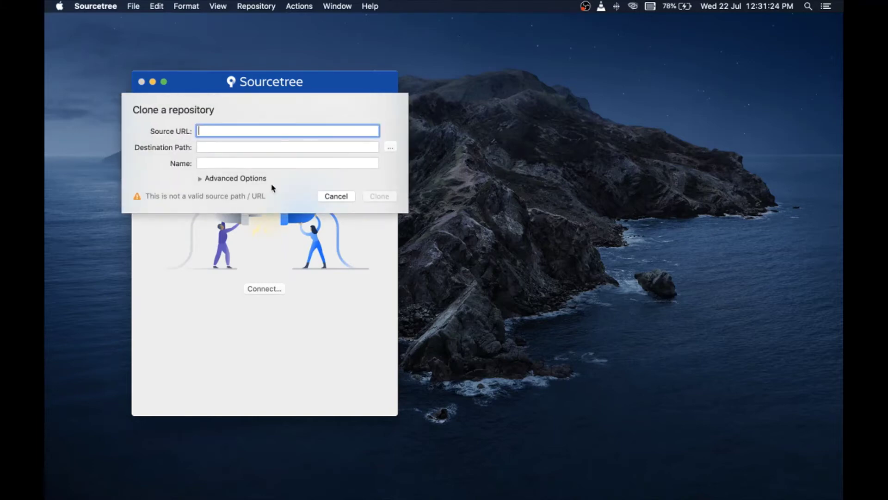
{"action": "left_click", "coordinate": [214, 148]}
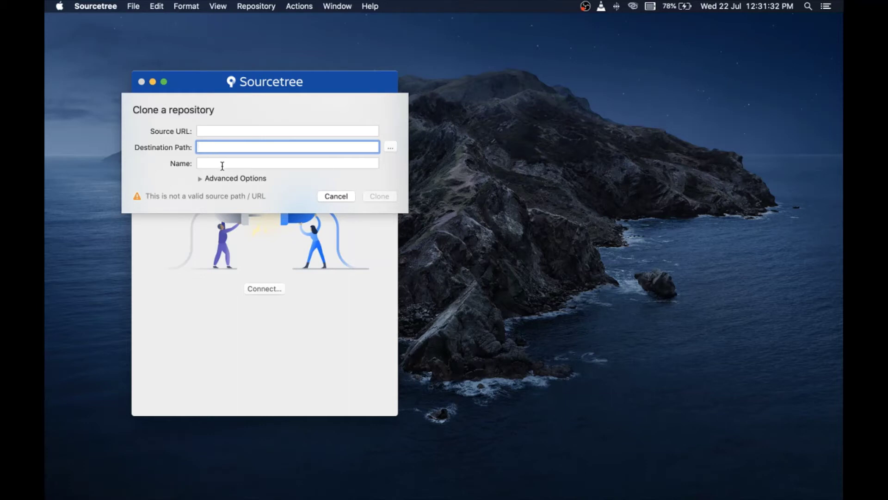
{"action": "left_click", "coordinate": [222, 164]}
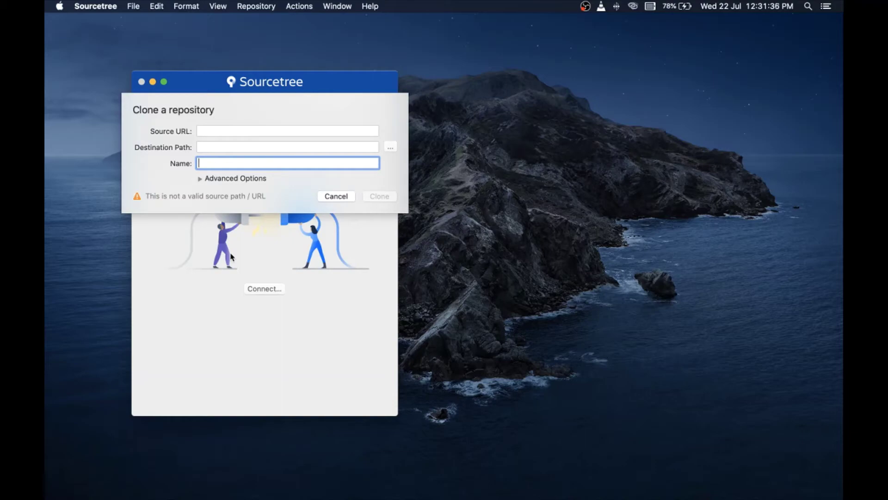
{"action": "left_click", "coordinate": [215, 131]}
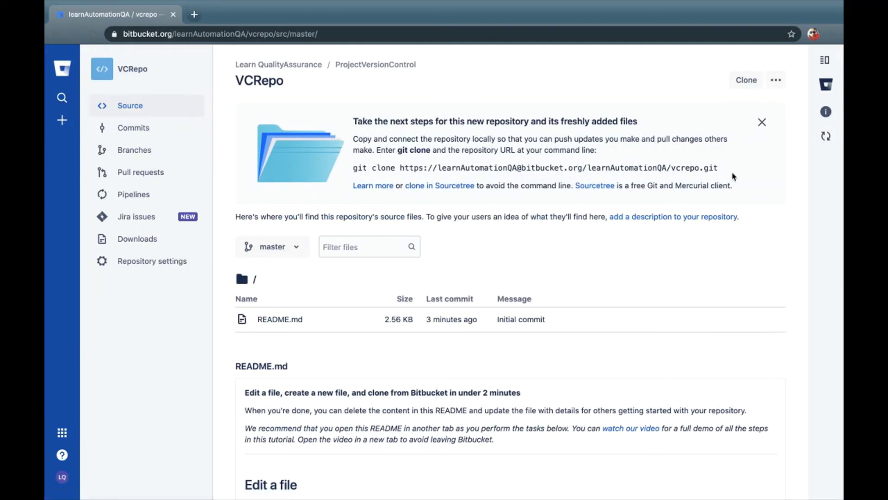
In Bitbucket, open VCRepo's clone options, check the available protocols and copy the HTTPS clone command.
{"action": "left_click", "coordinate": [746, 80]}
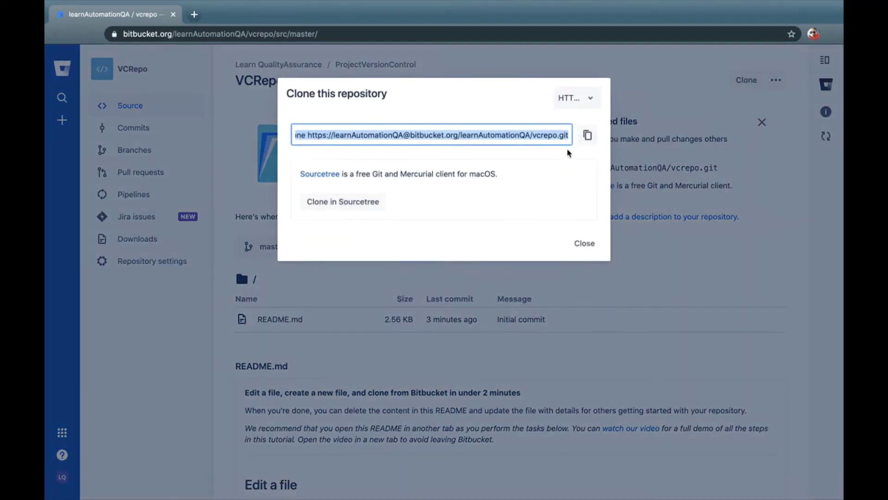
{"action": "left_click", "coordinate": [592, 104]}
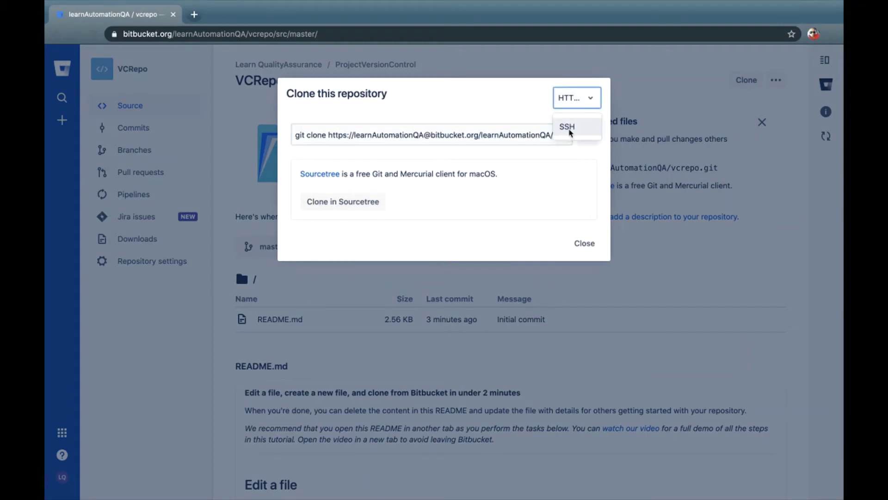
{"action": "left_click", "coordinate": [572, 102]}
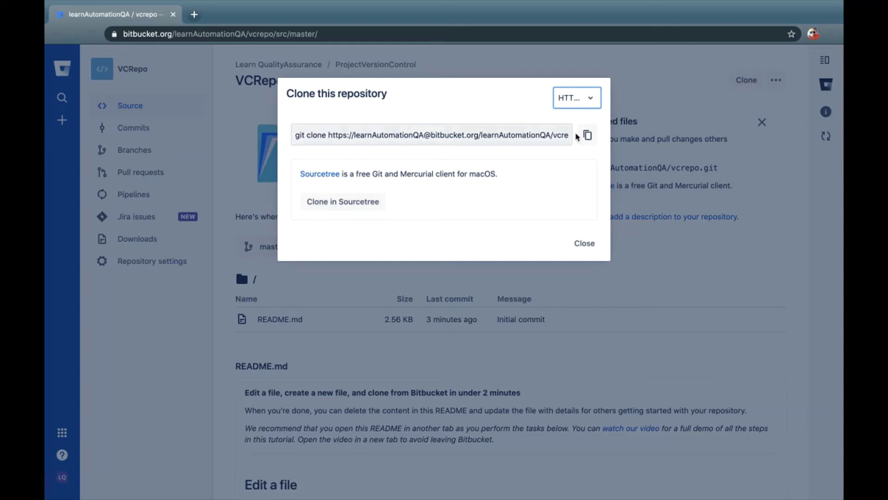
{"action": "left_click", "coordinate": [587, 135]}
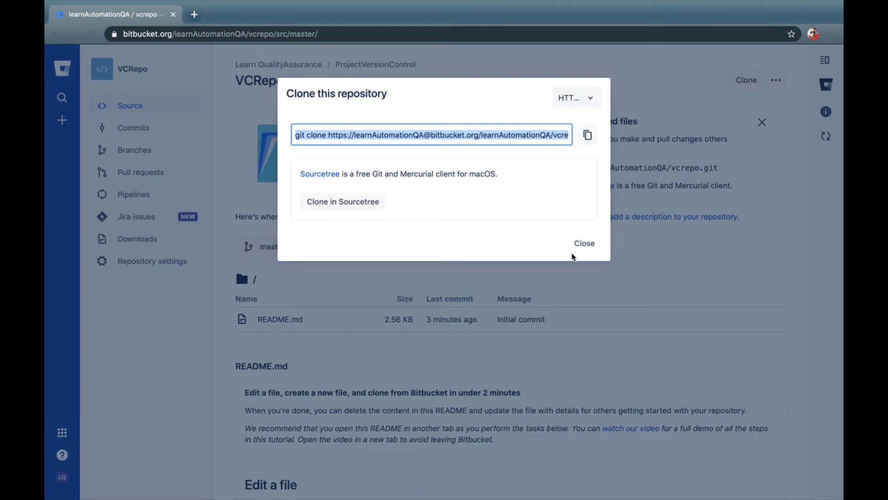
Clone VCRepo through Sourcetree with branch master into /Users/MyMacBook/vcrepo and show the master branch's commit history.
{"action": "left_click", "coordinate": [353, 206]}
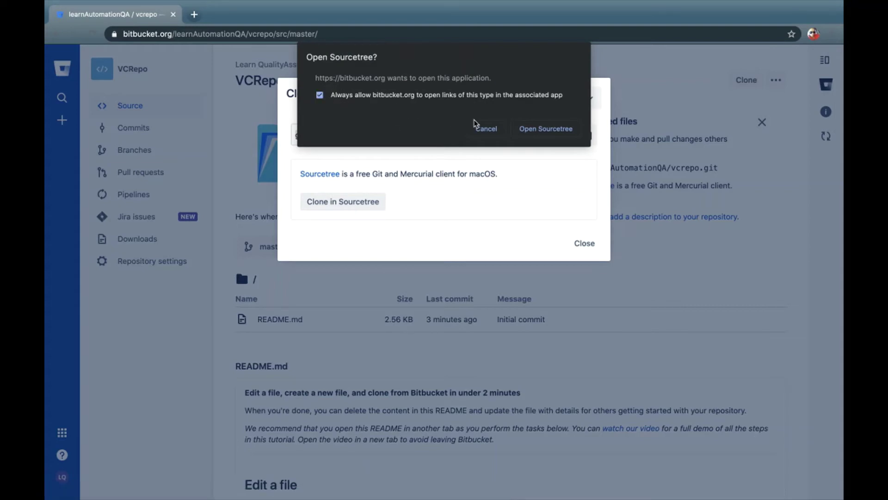
{"action": "left_click", "coordinate": [537, 128]}
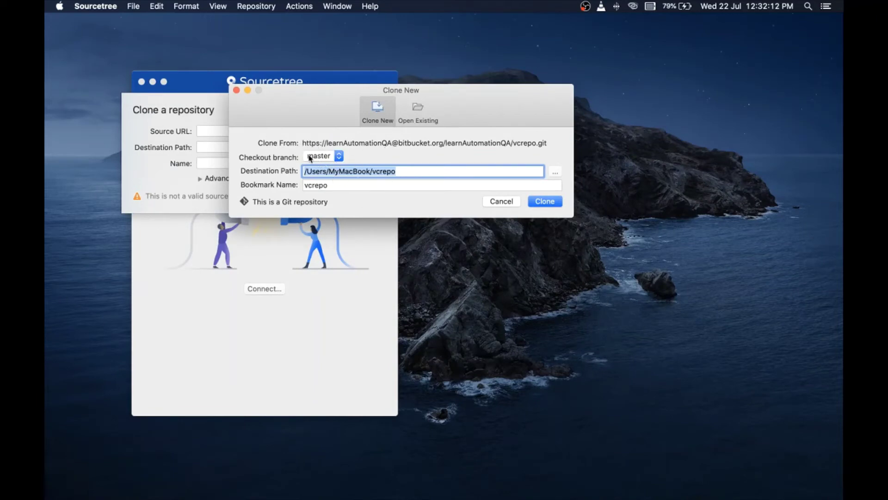
{"action": "left_click", "coordinate": [418, 172]}
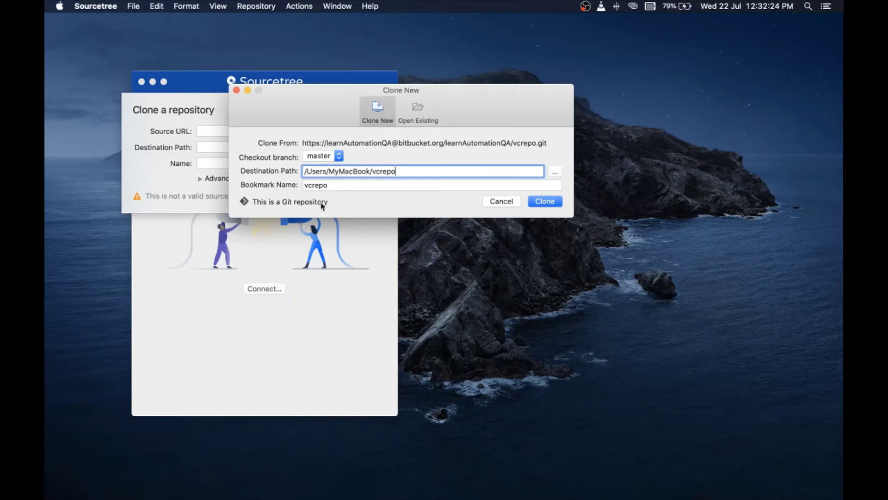
{"action": "left_click", "coordinate": [556, 204]}
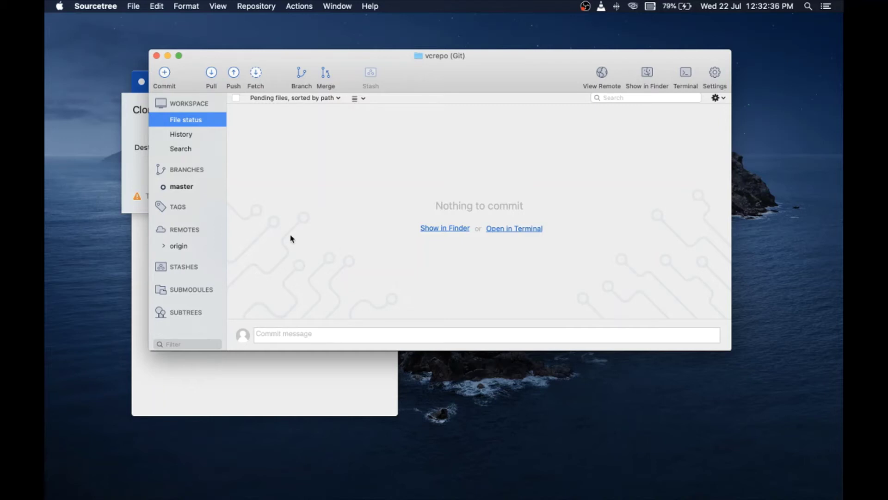
{"action": "left_click", "coordinate": [187, 188]}
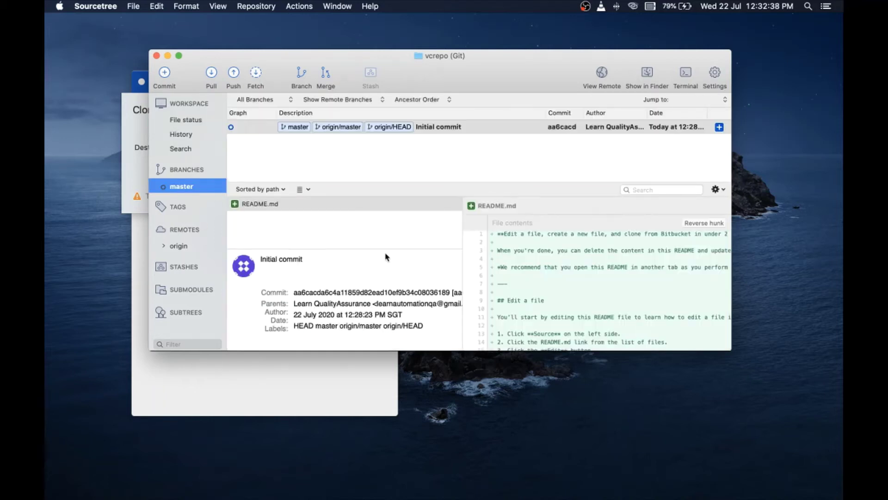
Expand the vcrepo repository window to full screen.
{"action": "left_click", "coordinate": [178, 56]}
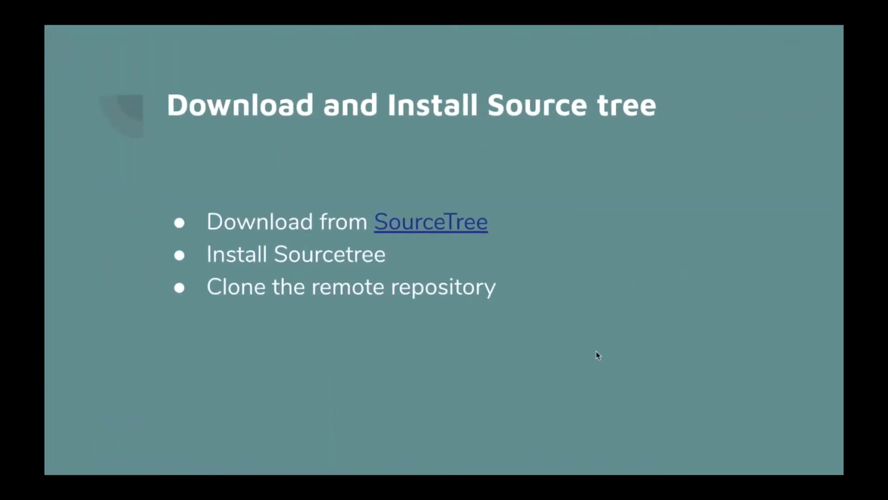
{"action": "key", "text": "Right"}
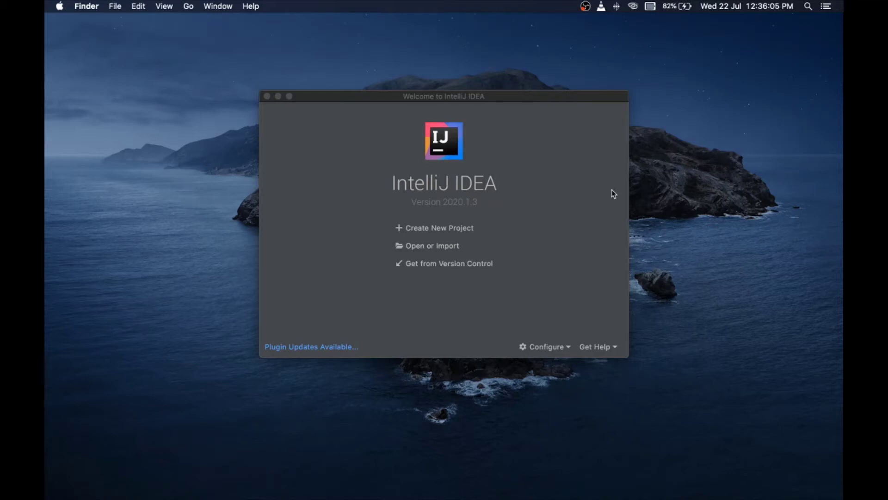
In IntelliJ IDEA, open the vcrepo folder from the home directory as a project and dismiss the Tip of the Day.
{"action": "left_click", "coordinate": [415, 248]}
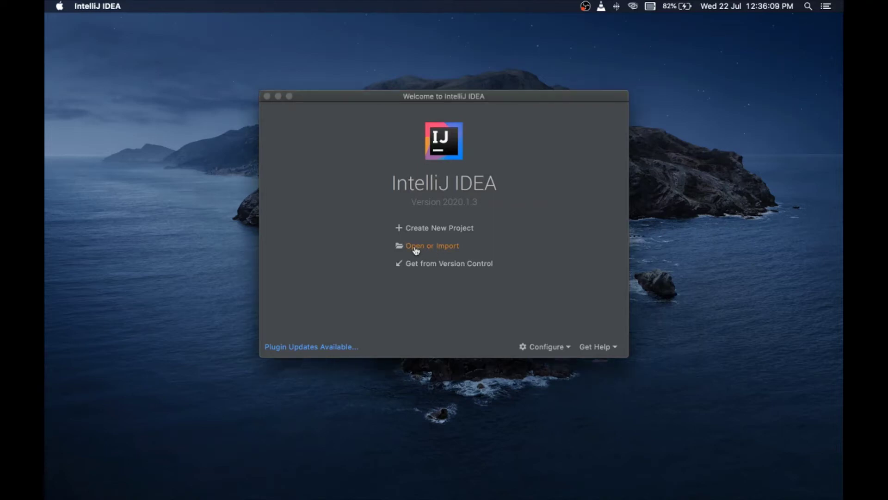
{"action": "left_click", "coordinate": [415, 246]}
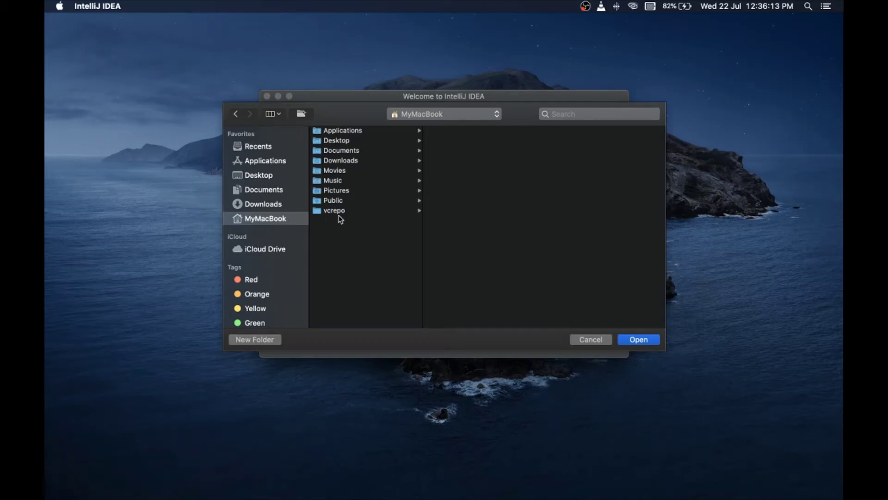
{"action": "left_click", "coordinate": [346, 211]}
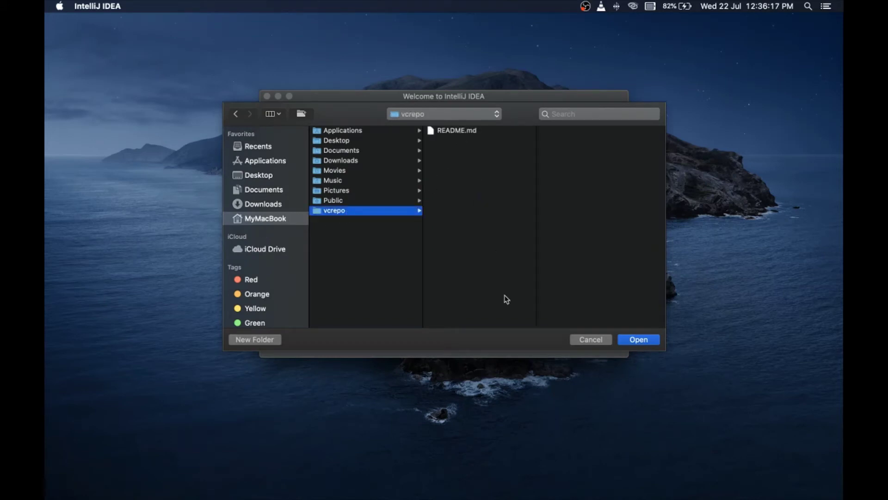
{"action": "left_click", "coordinate": [636, 343]}
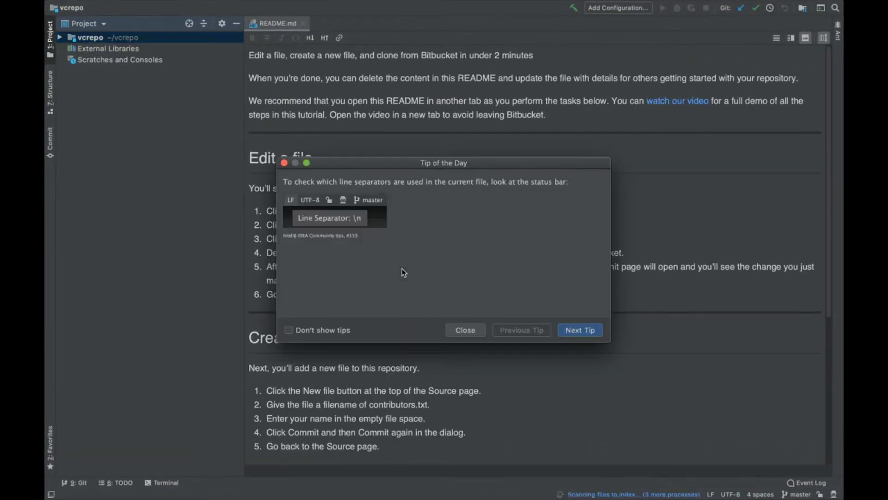
{"action": "left_click", "coordinate": [468, 331]}
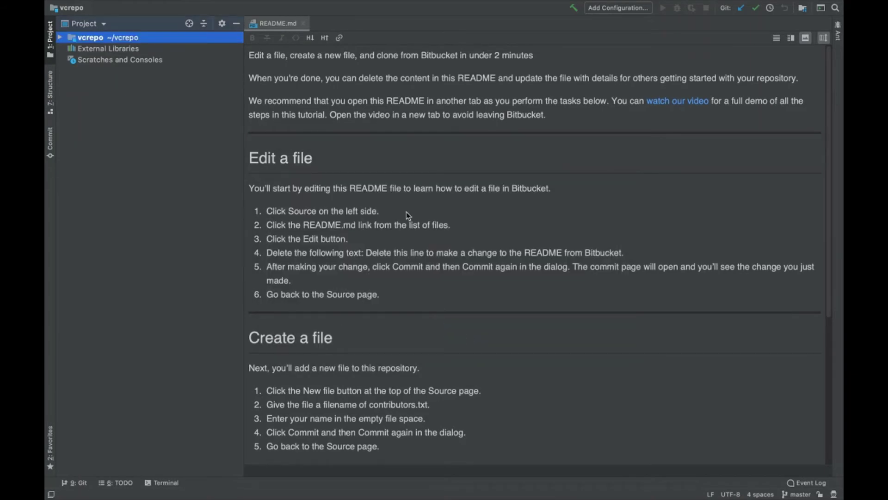
{"action": "key", "text": "ctrl+Up"}
{"action": "key", "text": "ctrl+Up"}
{"action": "key", "text": "ctrl+Right"}
{"action": "key", "text": "ctrl+Right"}
{"action": "key", "text": "ctrl+Right"}
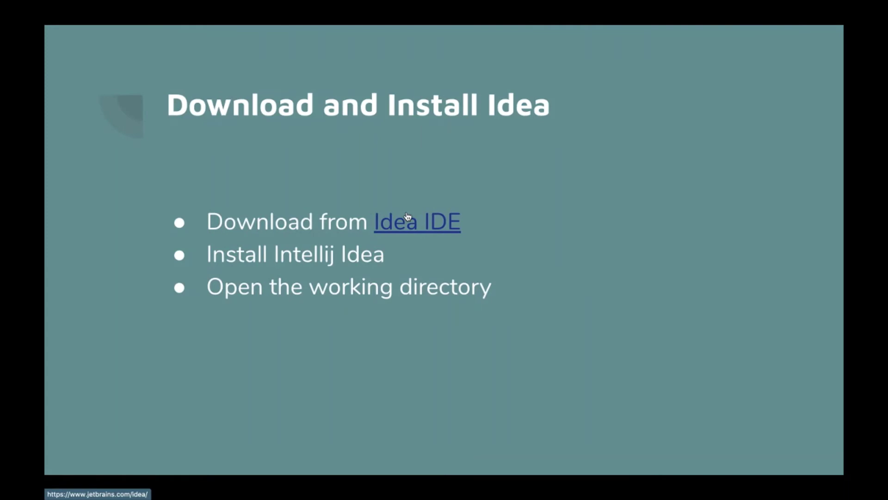
{"action": "key", "text": "Right"}
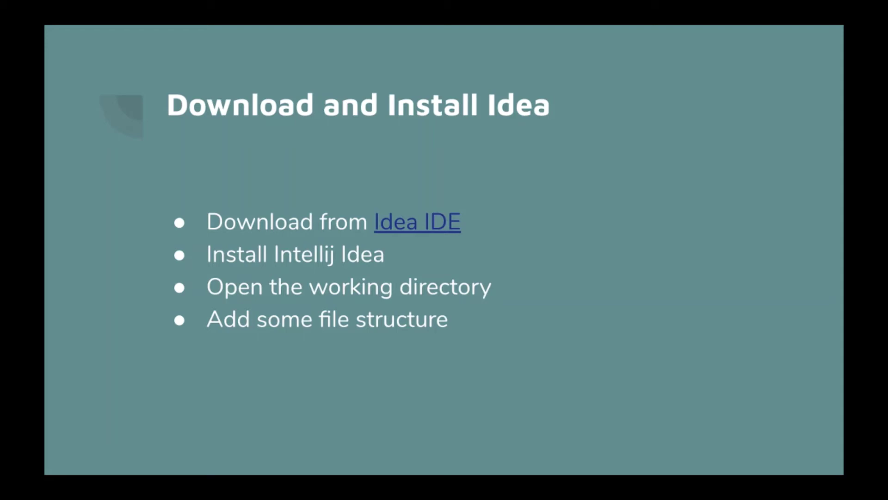
{"action": "key", "text": "Right"}
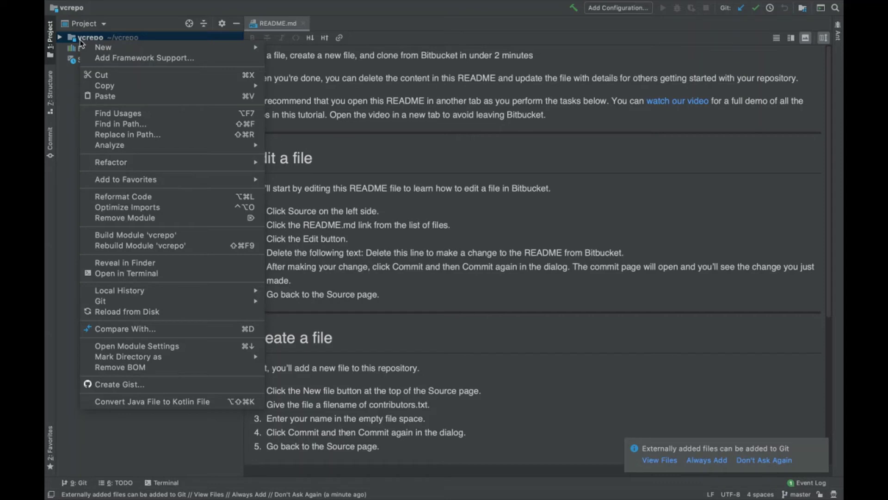
In IntelliJ IDEA, add Maven framework support to vcrepo and add pom.xml to Git, declining further prompts about project configuration files.
{"action": "left_click", "coordinate": [112, 59]}
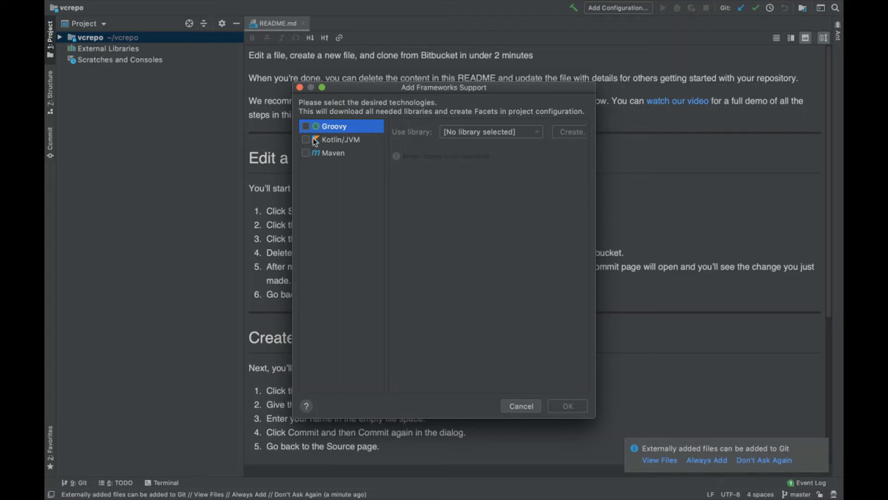
{"action": "left_click", "coordinate": [306, 154]}
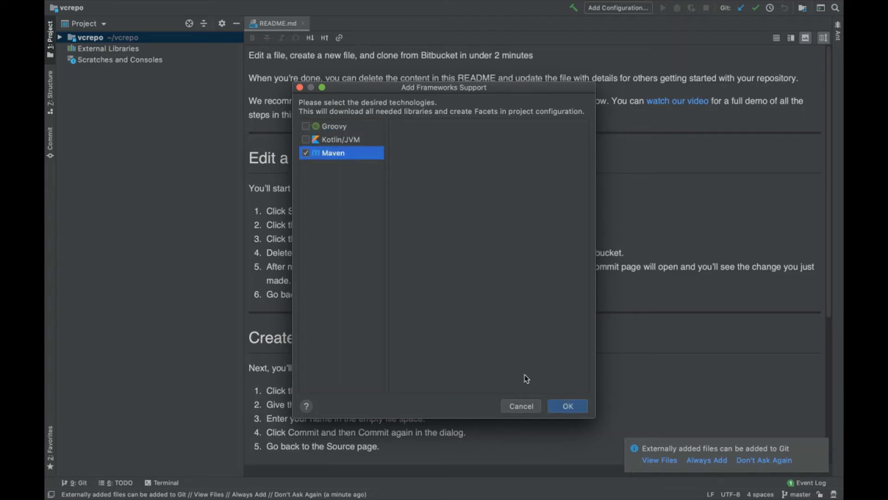
{"action": "left_click", "coordinate": [568, 409]}
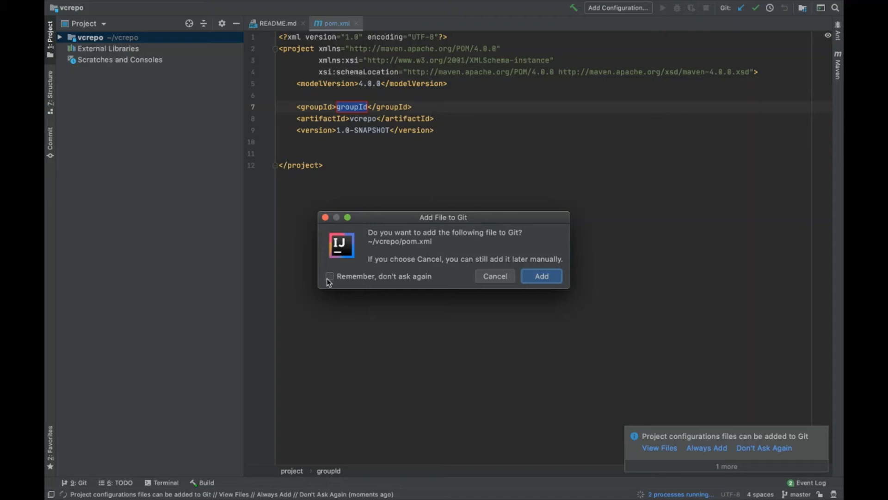
{"action": "left_click", "coordinate": [541, 276]}
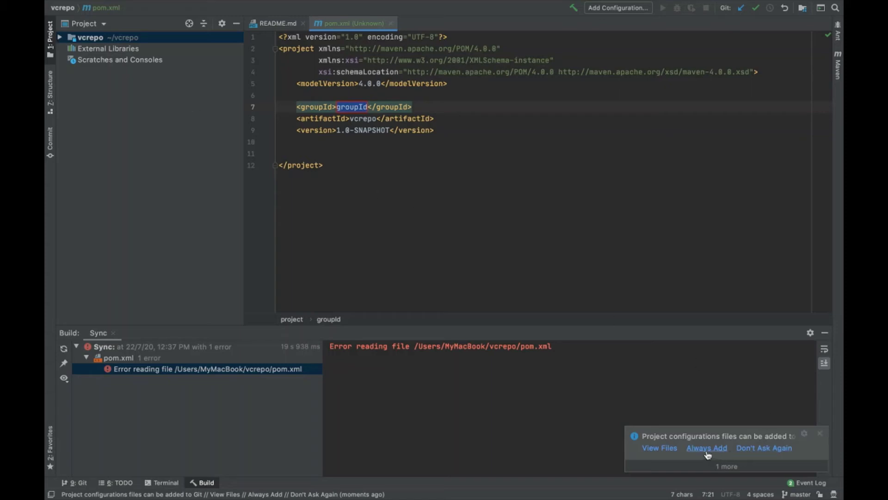
{"action": "left_click", "coordinate": [741, 449]}
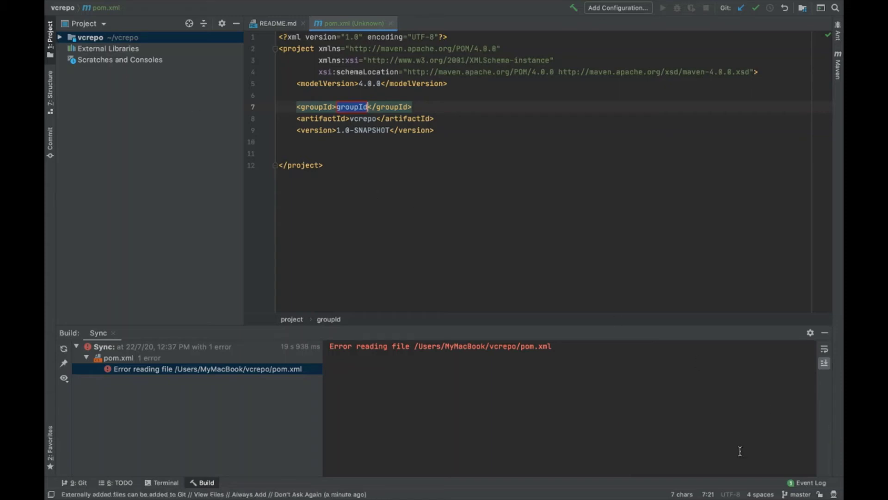
Expand vcrepo's src folder with its main and test subfolders to examine the Maven directory structure.
{"action": "left_click", "coordinate": [59, 37]}
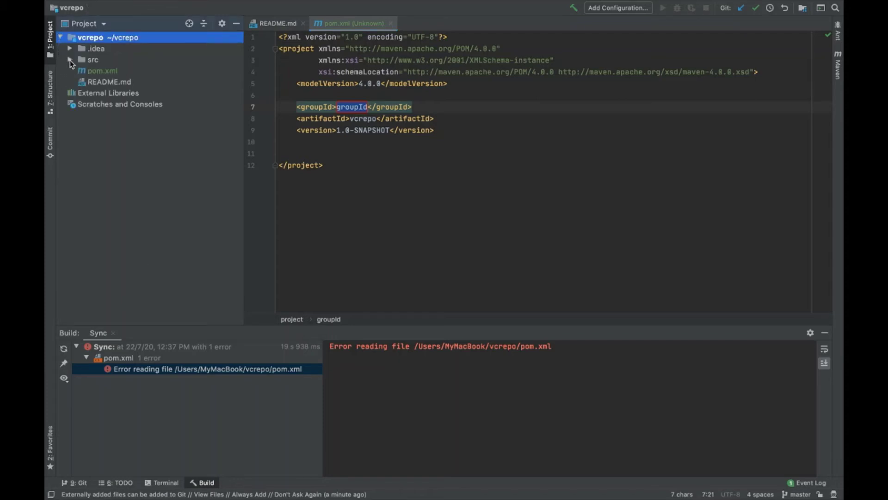
{"action": "left_click", "coordinate": [70, 59]}
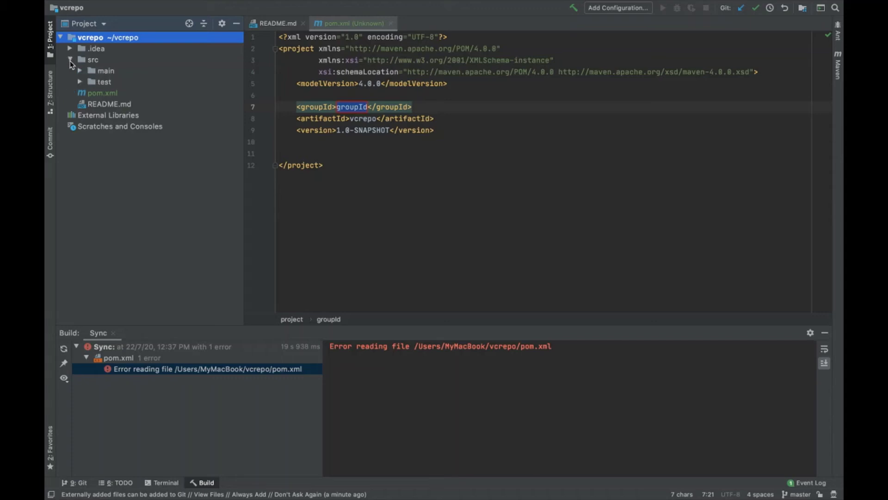
{"action": "left_click", "coordinate": [80, 71]}
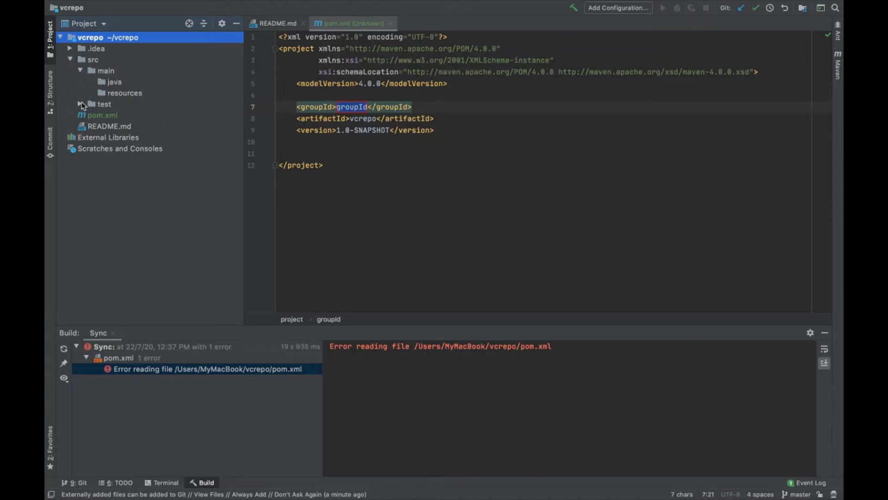
{"action": "left_click", "coordinate": [81, 104]}
{"action": "left_click", "coordinate": [104, 115]}
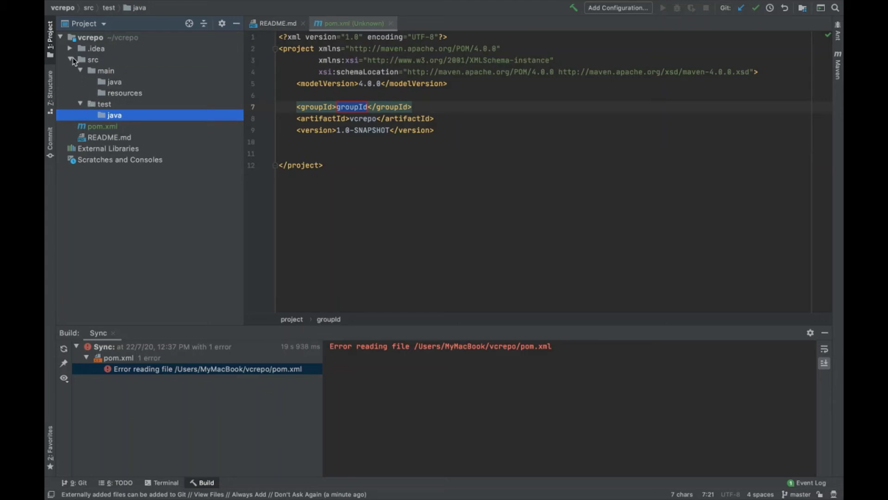
Create the file FirstFile.Text in src/test/java, associate *.Text with the Text file type and add the file to Git.
{"action": "right_click", "coordinate": [110, 116]}
{"action": "mouse_move", "coordinate": [259, 125]}
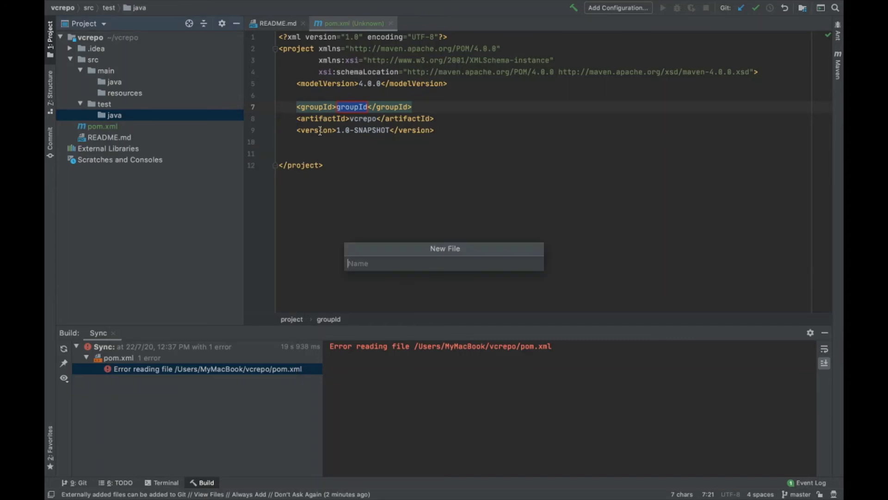
{"action": "type", "text": "FistFile"}
{"action": "key", "text": "Left"}
{"action": "key", "text": "Left"}
{"action": "type", "text": "r"}
{"action": "left_click", "coordinate": [385, 263]}
{"action": "type", "text": ".Text"}
{"action": "key", "text": "Return"}
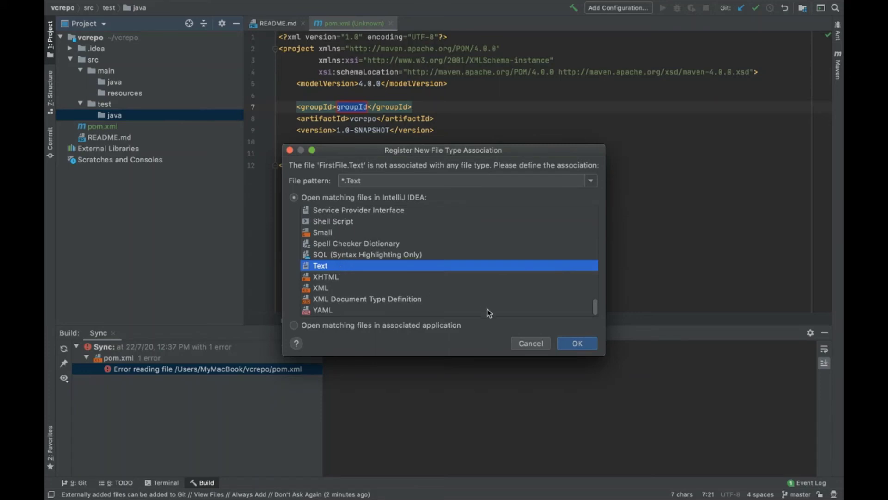
{"action": "left_click", "coordinate": [570, 343]}
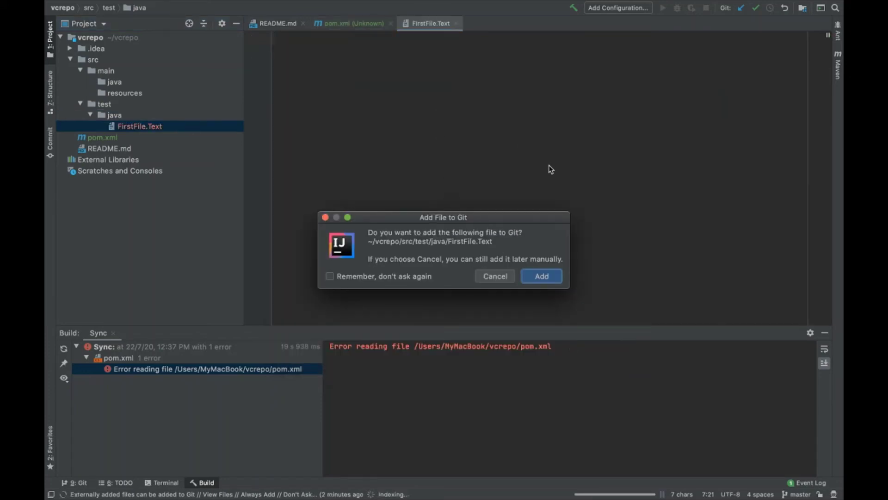
{"action": "left_click", "coordinate": [540, 279]}
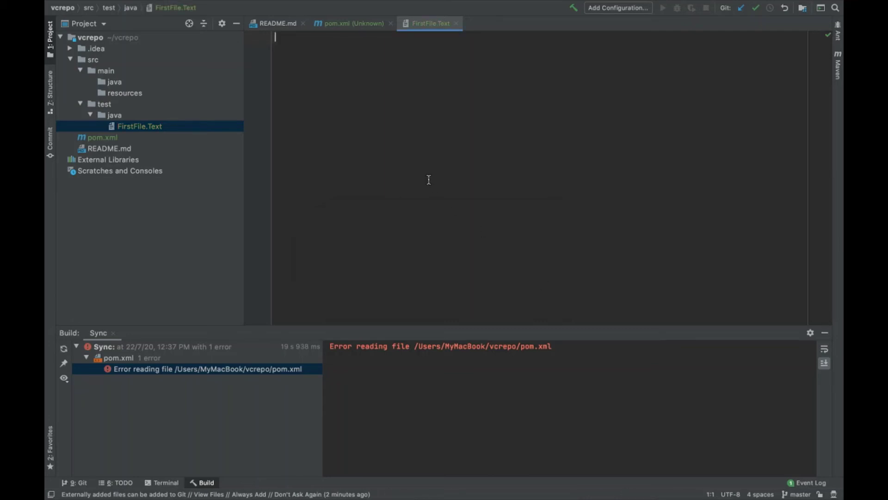
Write "This is the fist add , commit and push" in FirstFile.Text.
{"action": "type", "text": "This is the fist "}
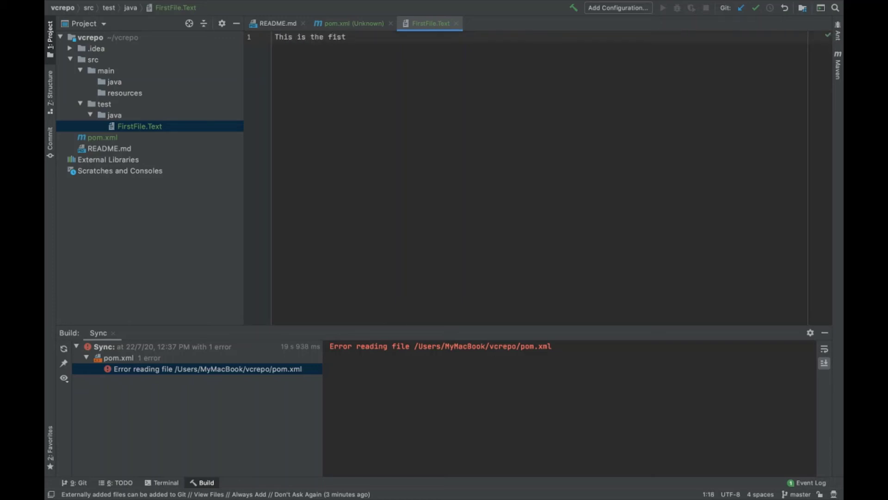
{"action": "type", "text": "add , commit and push"}
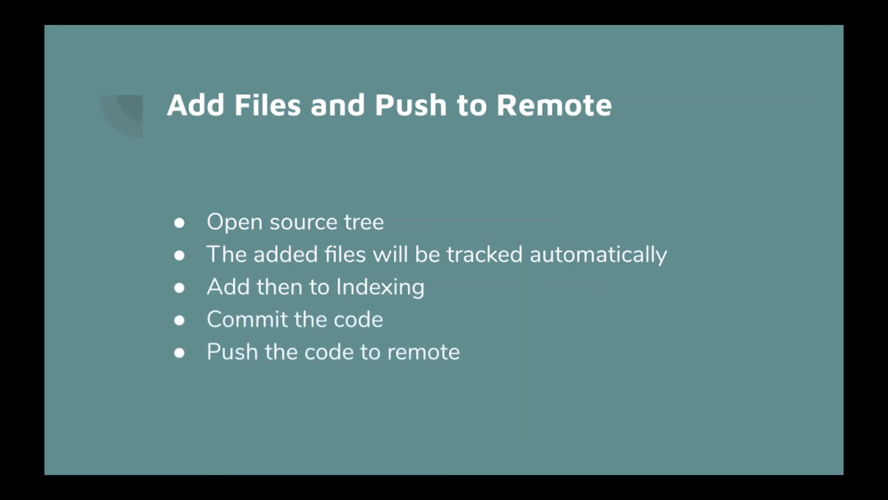
Switch to Sourcetree and examine the filter, sorting and layout options for the pending files, keeping the Pending filter.
{"action": "key", "text": "ctrl+Left"}
{"action": "key", "text": "ctrl+Left"}
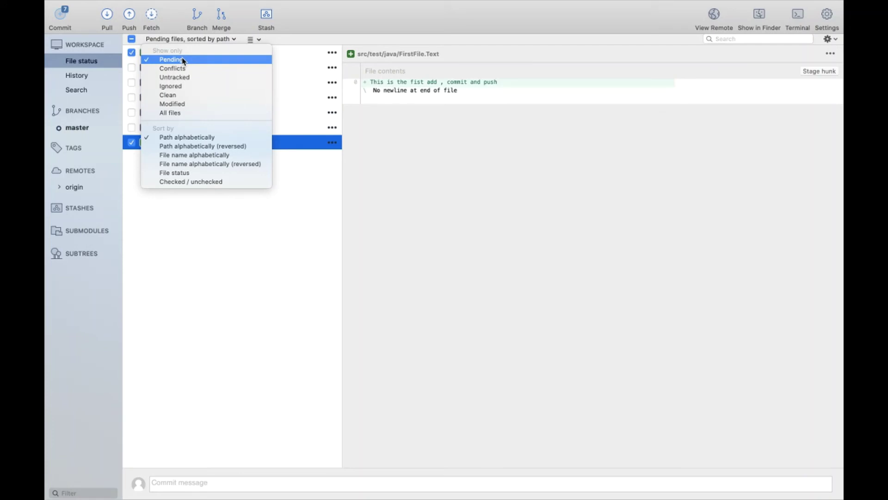
{"action": "left_click", "coordinate": [183, 60]}
{"action": "left_click", "coordinate": [257, 40]}
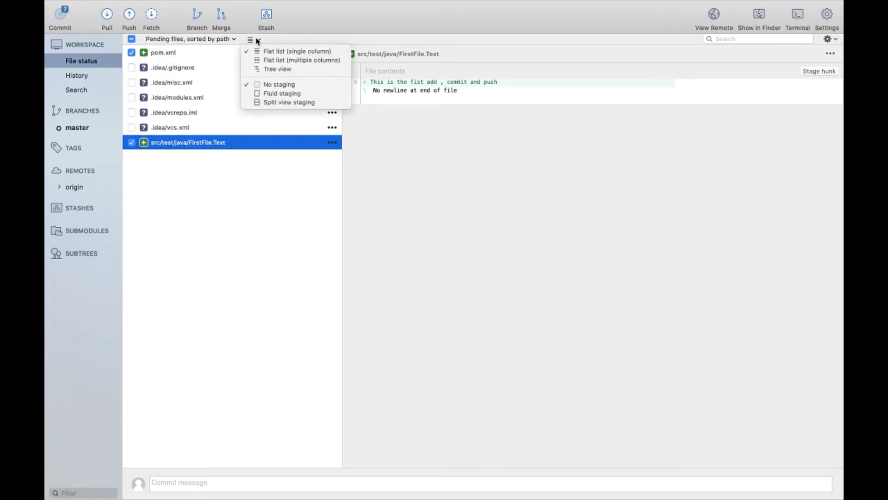
{"action": "left_click", "coordinate": [443, 191]}
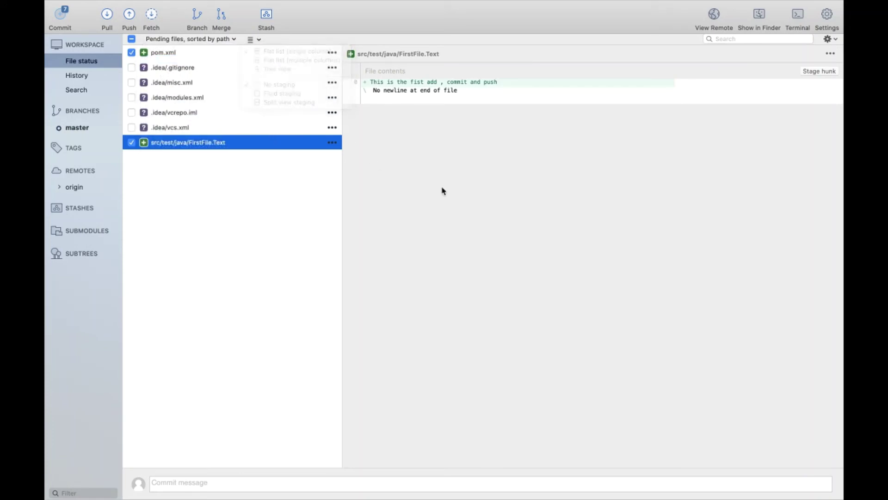
Select pom.xml and src/test/java/FirstFile.Text together and add them to the index.
{"action": "left_click", "coordinate": [169, 56]}
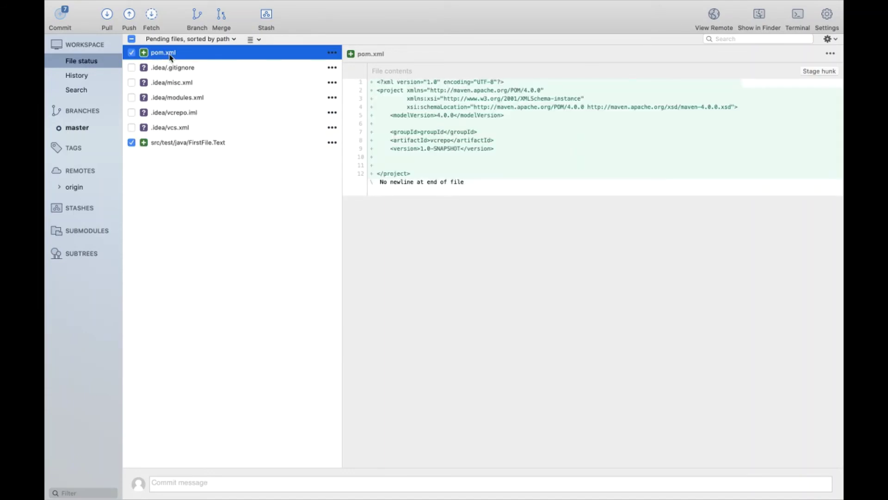
{"action": "left_click", "coordinate": [189, 145], "text": "super"}
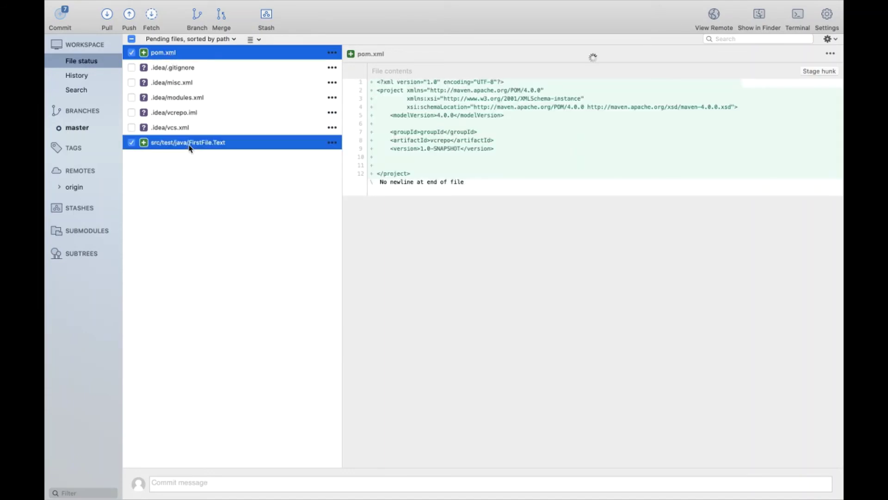
{"action": "right_click", "coordinate": [190, 148]}
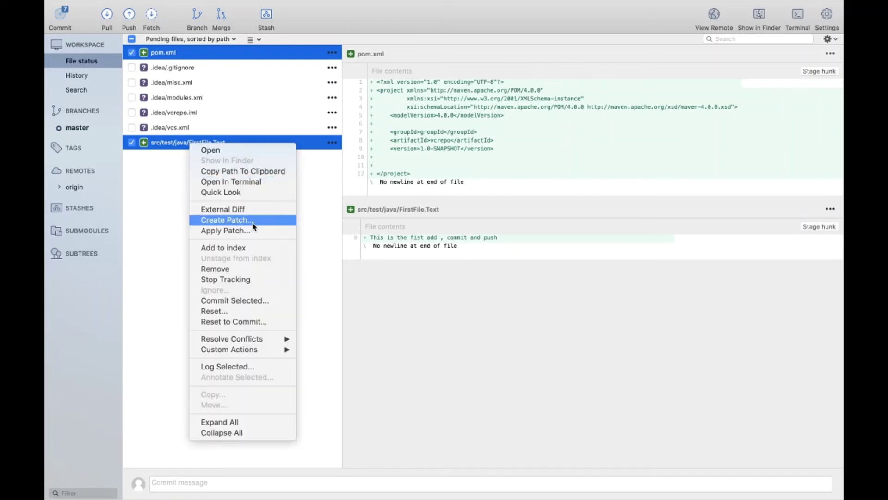
{"action": "left_click", "coordinate": [252, 248]}
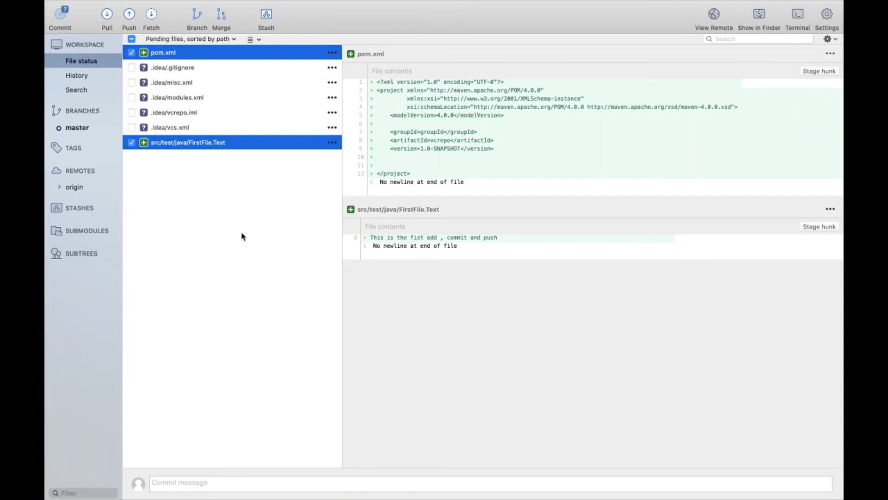
Start a commit and accept the prefilled user details for all repositories, leaving the email empty.
{"action": "left_click", "coordinate": [59, 15]}
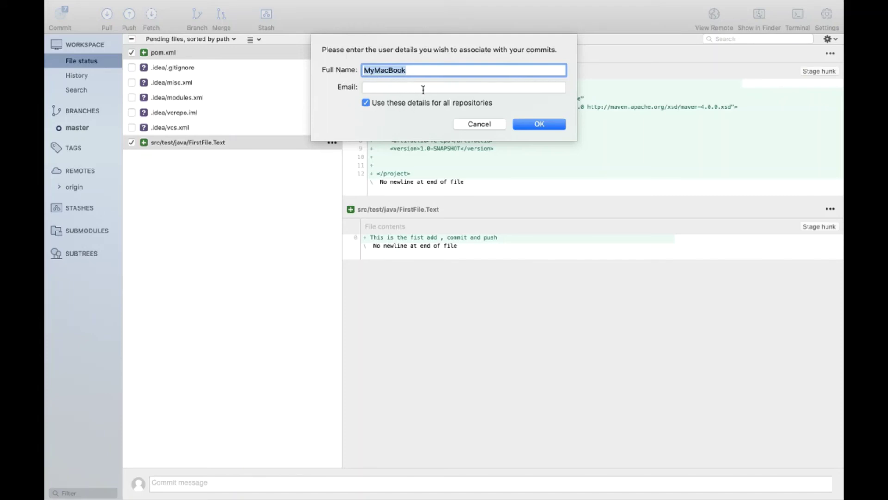
{"action": "left_click", "coordinate": [540, 124]}
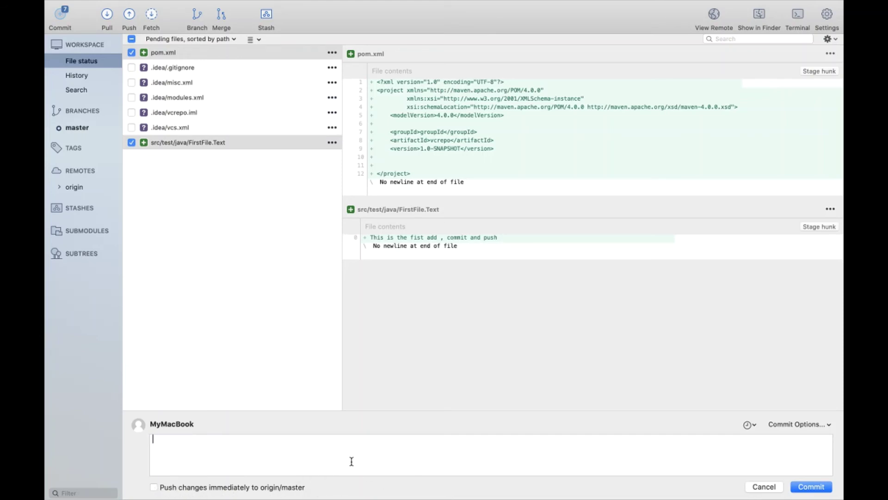
Show the pending files with split view staging as a single-column flat list.
{"action": "left_click", "coordinate": [254, 39]}
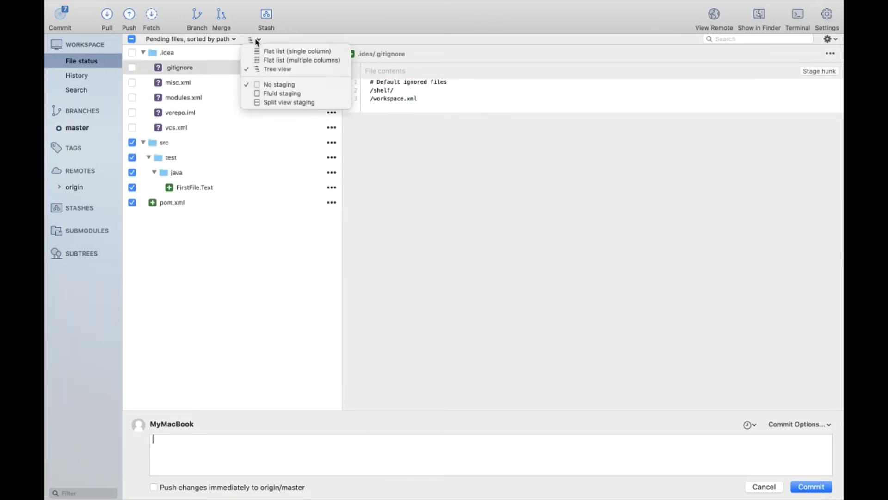
{"action": "left_click", "coordinate": [273, 103]}
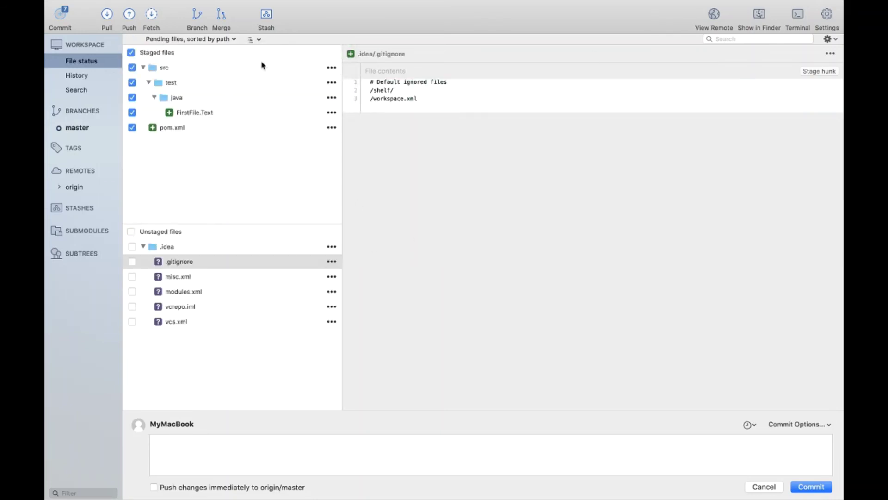
{"action": "left_click", "coordinate": [257, 41]}
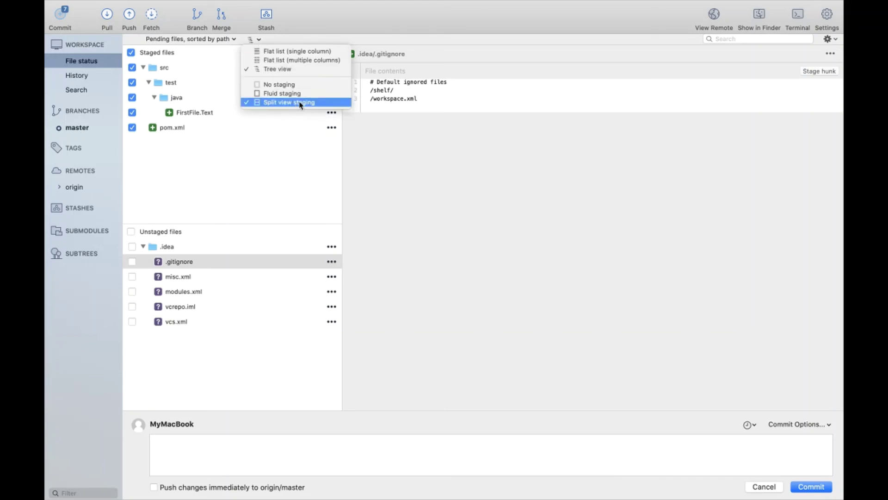
{"action": "left_click", "coordinate": [421, 214]}
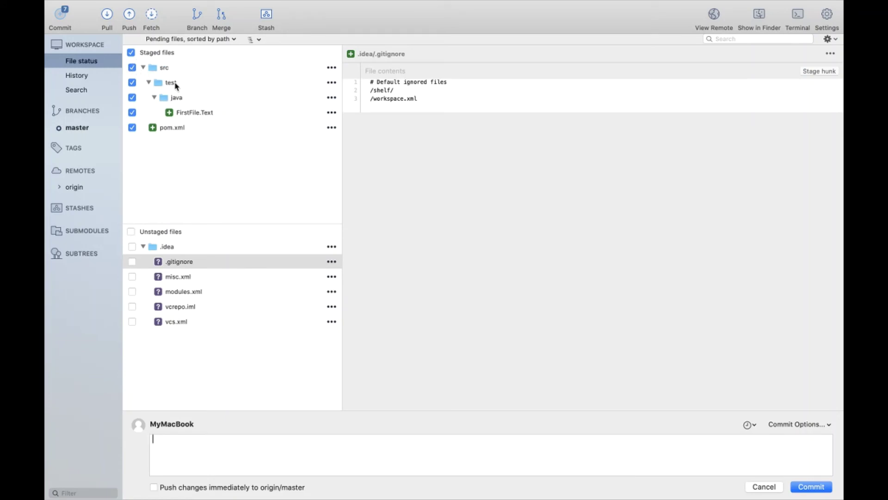
{"action": "left_click", "coordinate": [256, 40]}
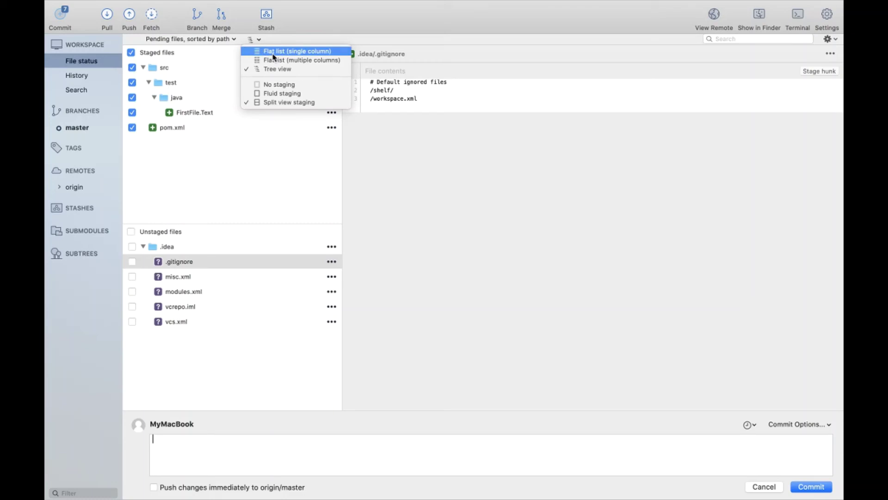
{"action": "left_click", "coordinate": [273, 52]}
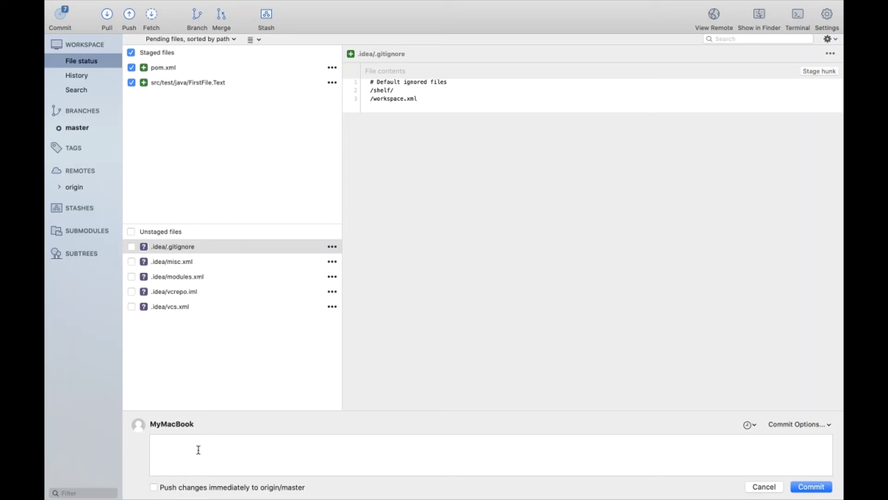
Commit the staged pom.xml and FirstFile.Text with the message "My First Commit".
{"action": "type", "text": "My First Commit"}
{"action": "left_click", "coordinate": [810, 486]}
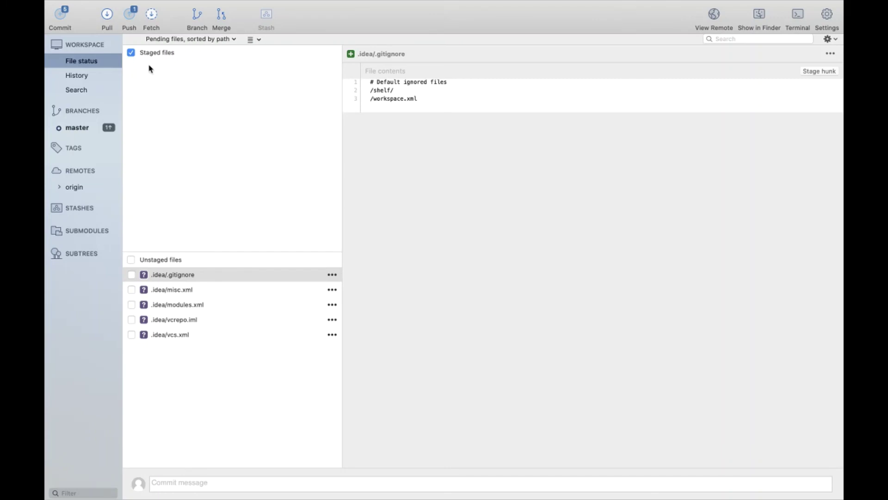
Push the local master branch and all tags to master on origin, showing the full output.
{"action": "left_click", "coordinate": [130, 20]}
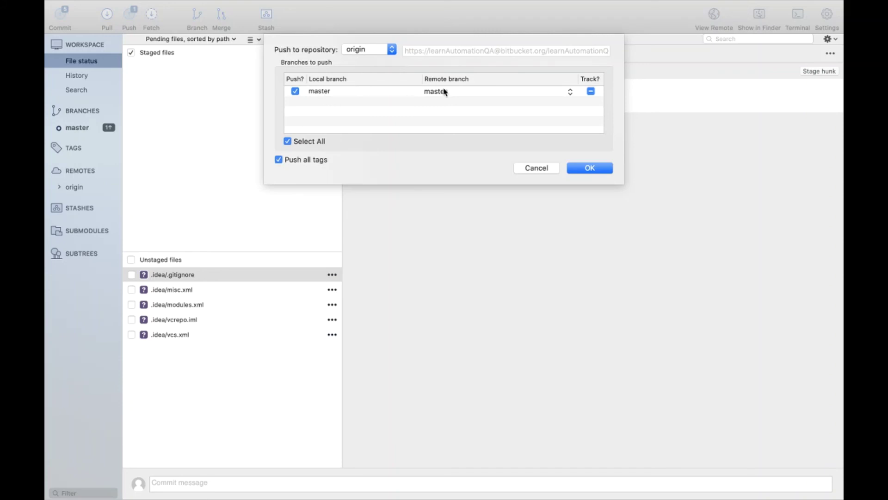
{"action": "left_click", "coordinate": [594, 169]}
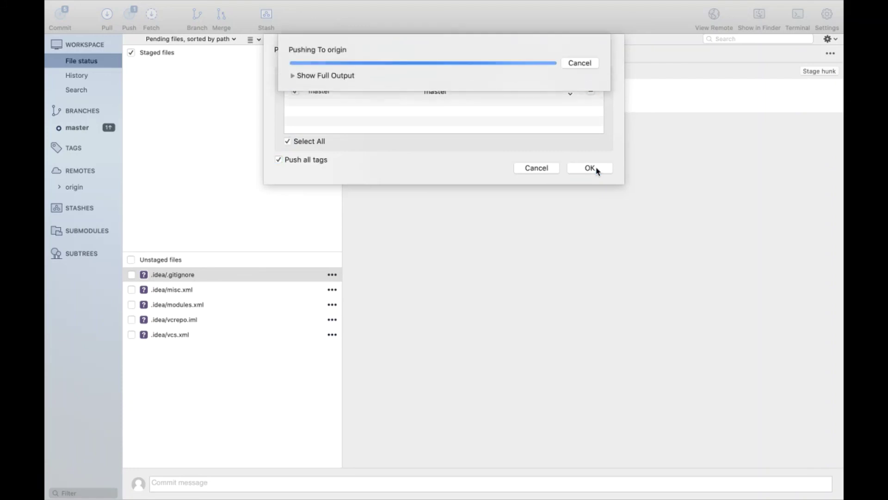
{"action": "left_click", "coordinate": [294, 77]}
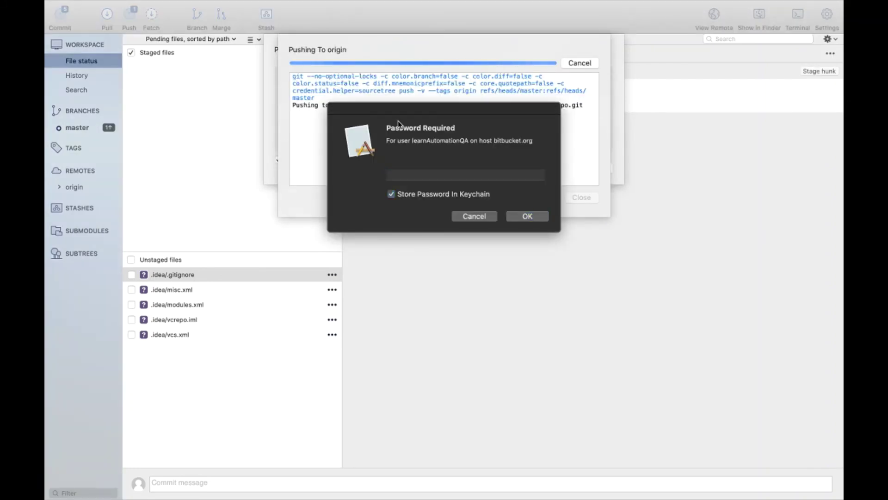
Enter the Bitbucket account password, keep it stored in the keychain, and close the push output once the push ends.
{"action": "left_click_drag", "start_coordinate": [423, 110], "coordinate": [504, 238]}
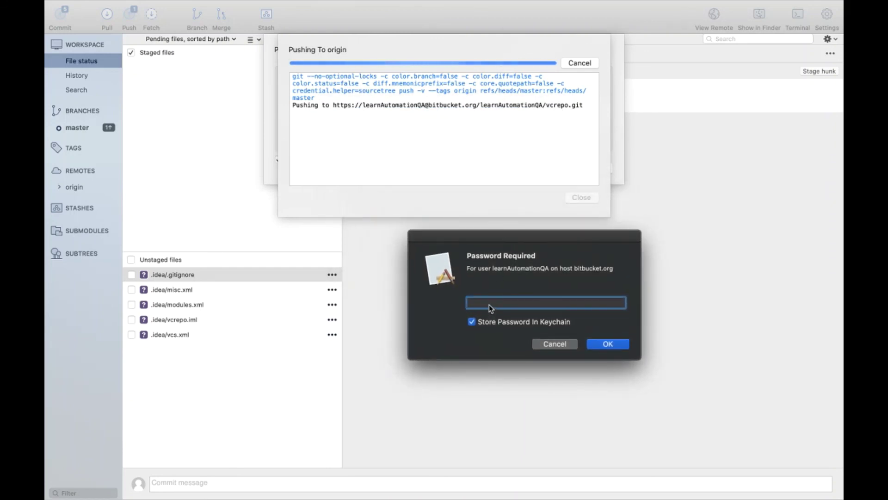
{"action": "type", "text": "••"}
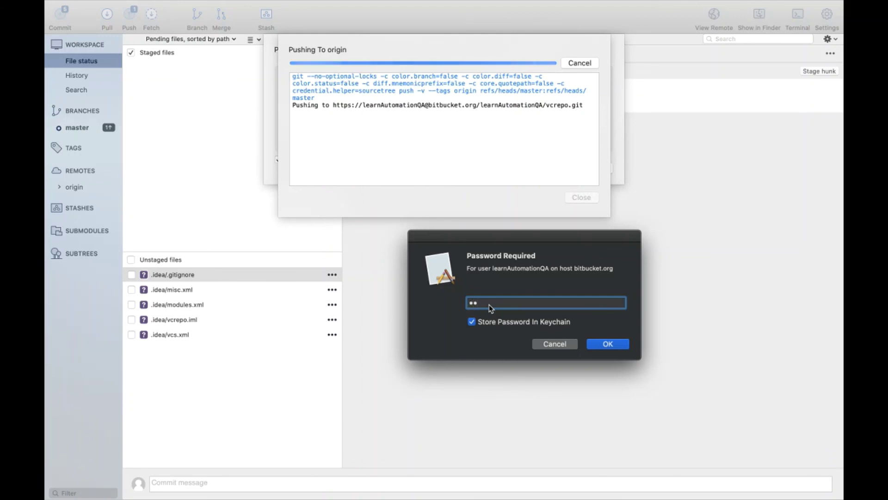
{"action": "type", "text": "•"}
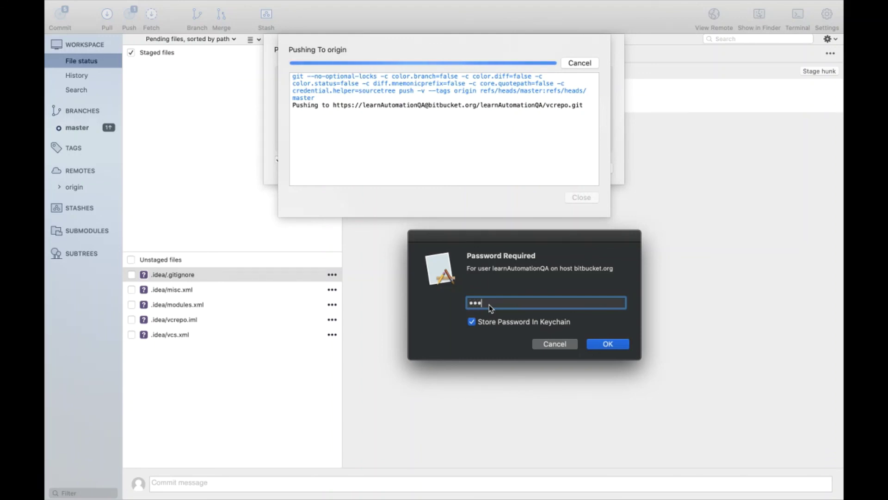
{"action": "type", "text": "••"}
{"action": "key", "text": "BackSpace"}
{"action": "key", "text": "BackSpace"}
{"action": "key", "text": "BackSpace"}
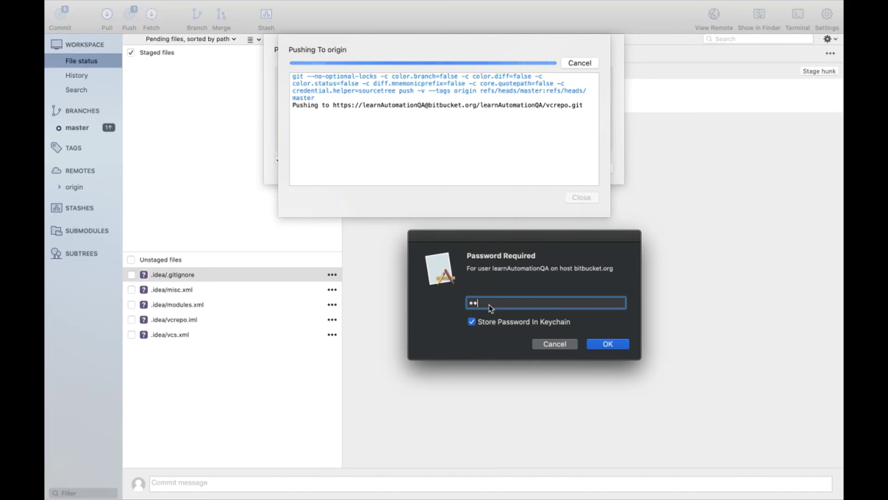
{"action": "key", "text": "BackSpace"}
{"action": "key", "text": "BackSpace"}
{"action": "type", "text": "••••"}
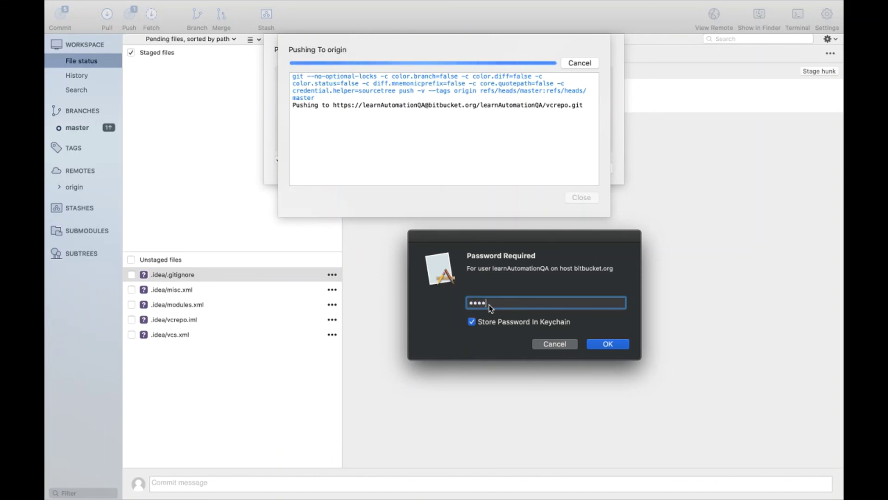
{"action": "type", "text": "••••••••"}
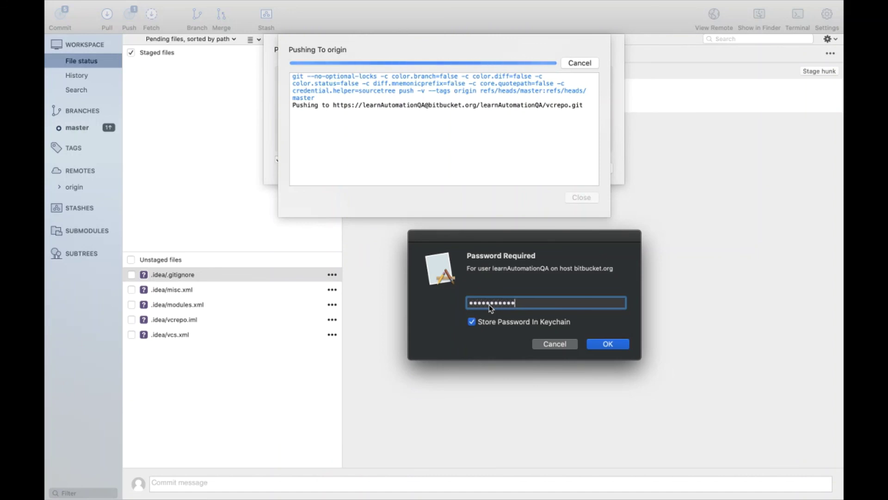
{"action": "type", "text": "•••"}
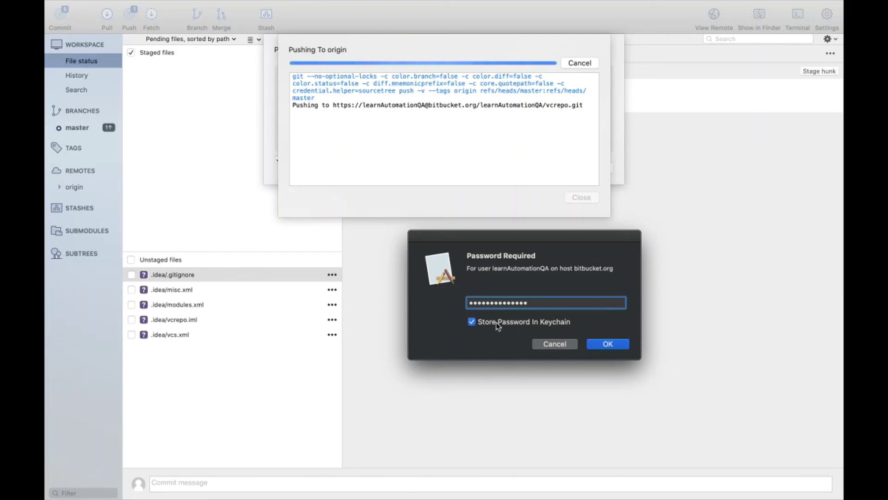
{"action": "left_click", "coordinate": [604, 343]}
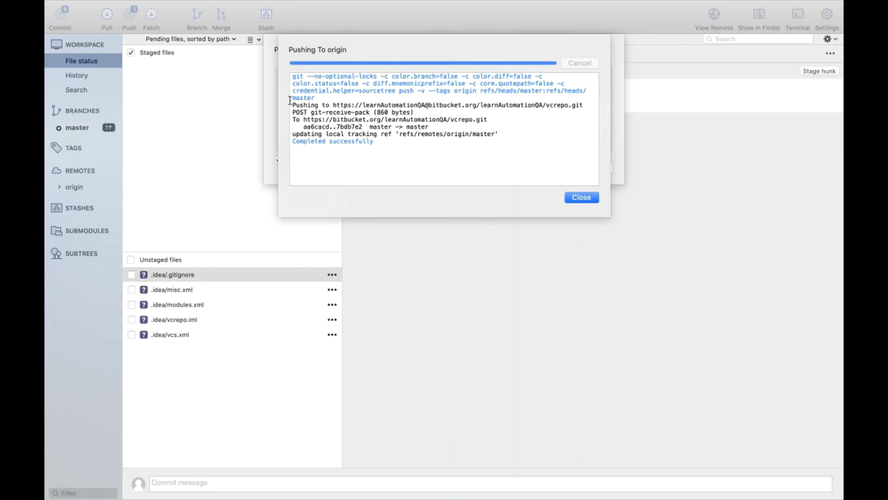
{"action": "left_click_drag", "start_coordinate": [295, 141], "coordinate": [378, 141]}
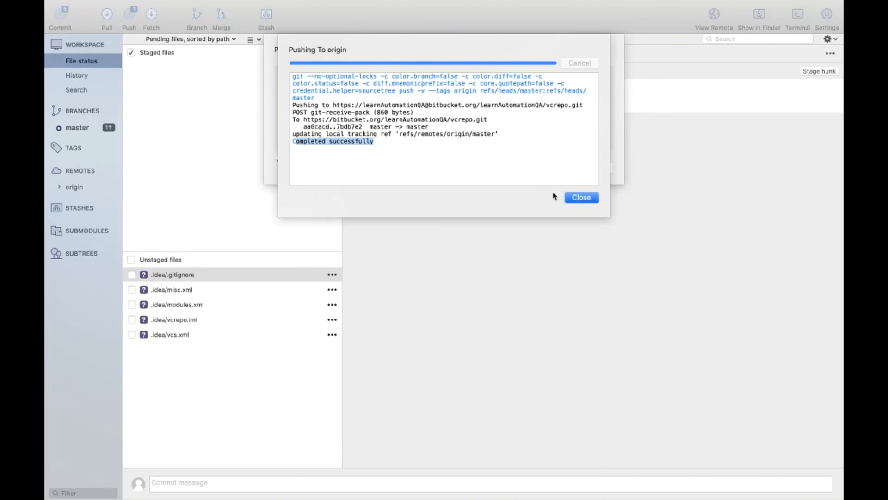
{"action": "left_click", "coordinate": [567, 198]}
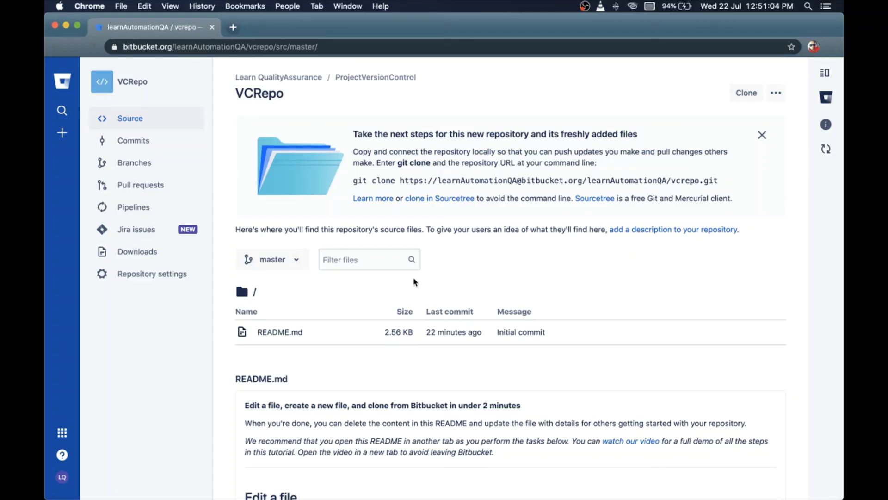
In Chrome, reload the VCRepo source page on Bitbucket and check the commit message and the contents of src/test/java/FirstFile.Text.
{"action": "left_click", "coordinate": [92, 48]}
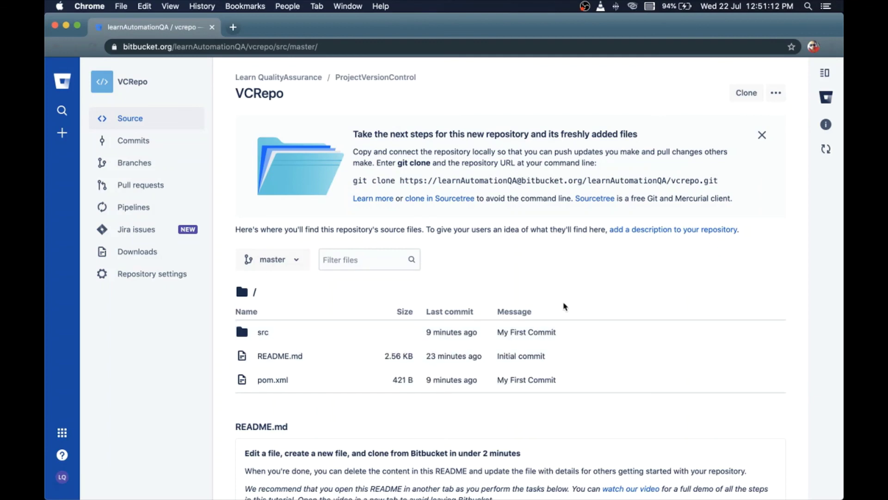
{"action": "key", "text": "ctrl+Up"}
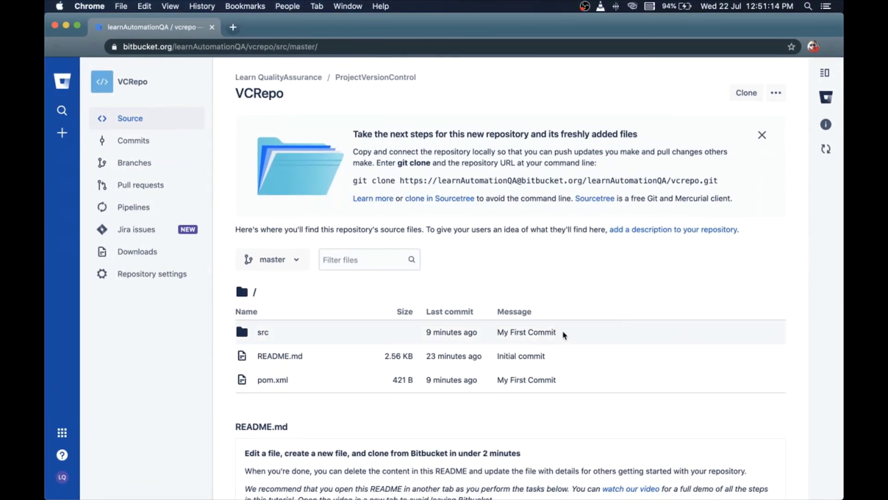
{"action": "left_click_drag", "start_coordinate": [563, 335], "coordinate": [504, 333]}
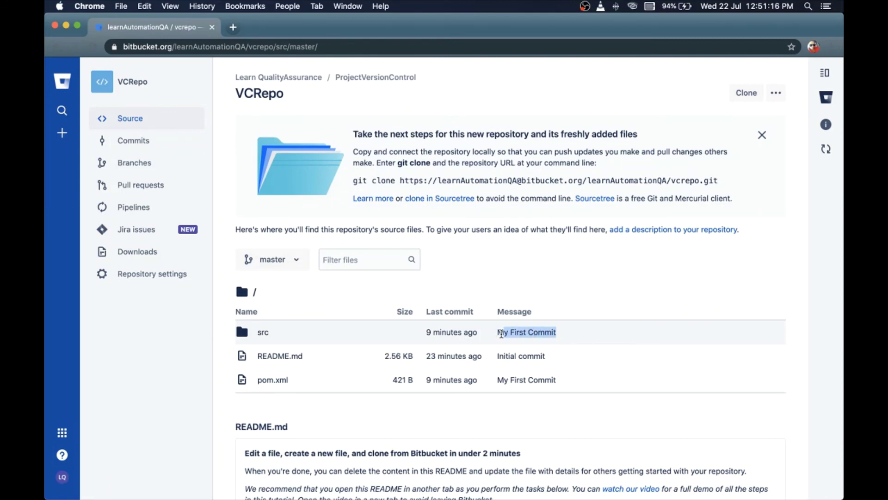
{"action": "left_click", "coordinate": [260, 331]}
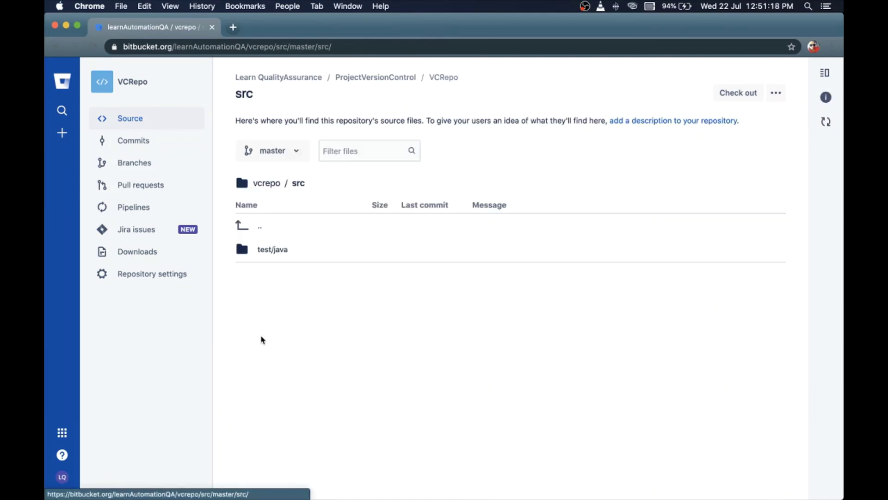
{"action": "left_click", "coordinate": [271, 251]}
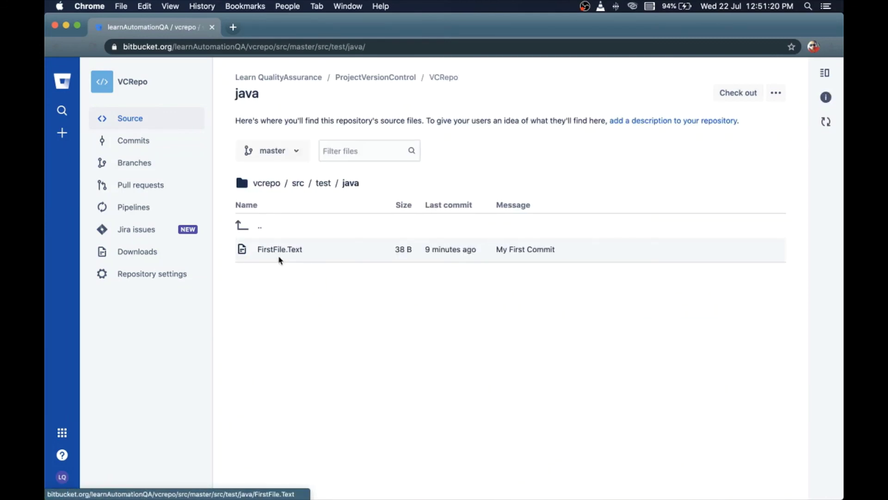
{"action": "left_click", "coordinate": [279, 251]}
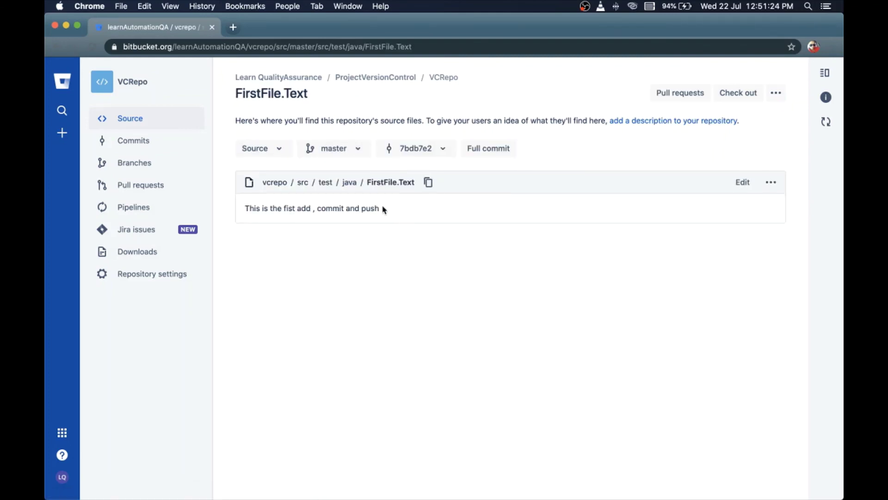
{"action": "left_click_drag", "start_coordinate": [381, 209], "coordinate": [235, 216]}
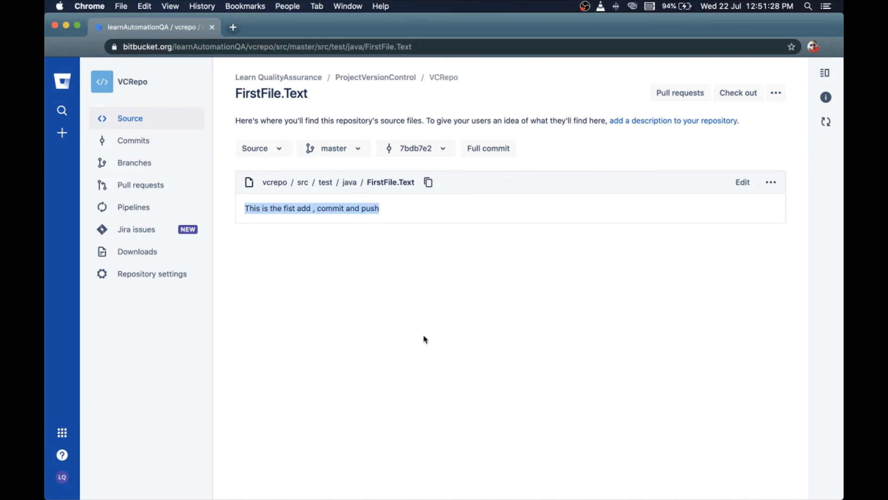